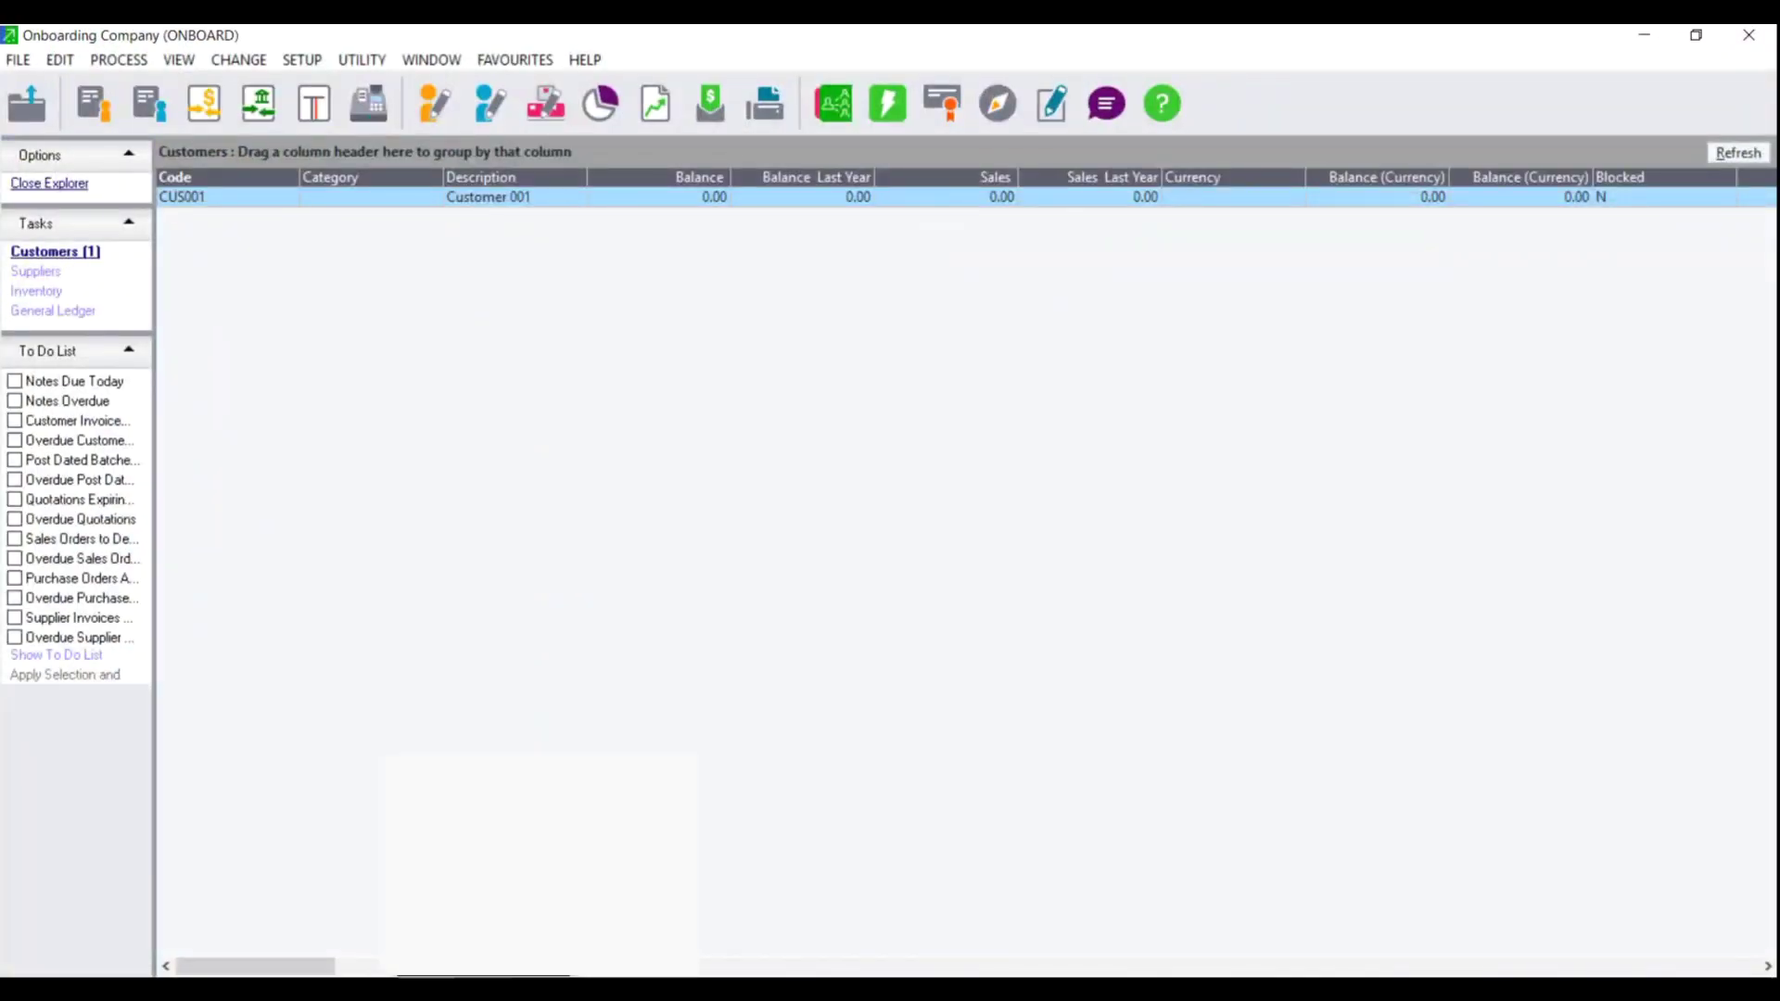
Step: From the Customers list, open the Edit menu to show the editable record types
click(55, 59)
Step: Create a new inventory item with code ITEM001 and description 'Item 001'
mouse_move(139, 205)
click(343, 234)
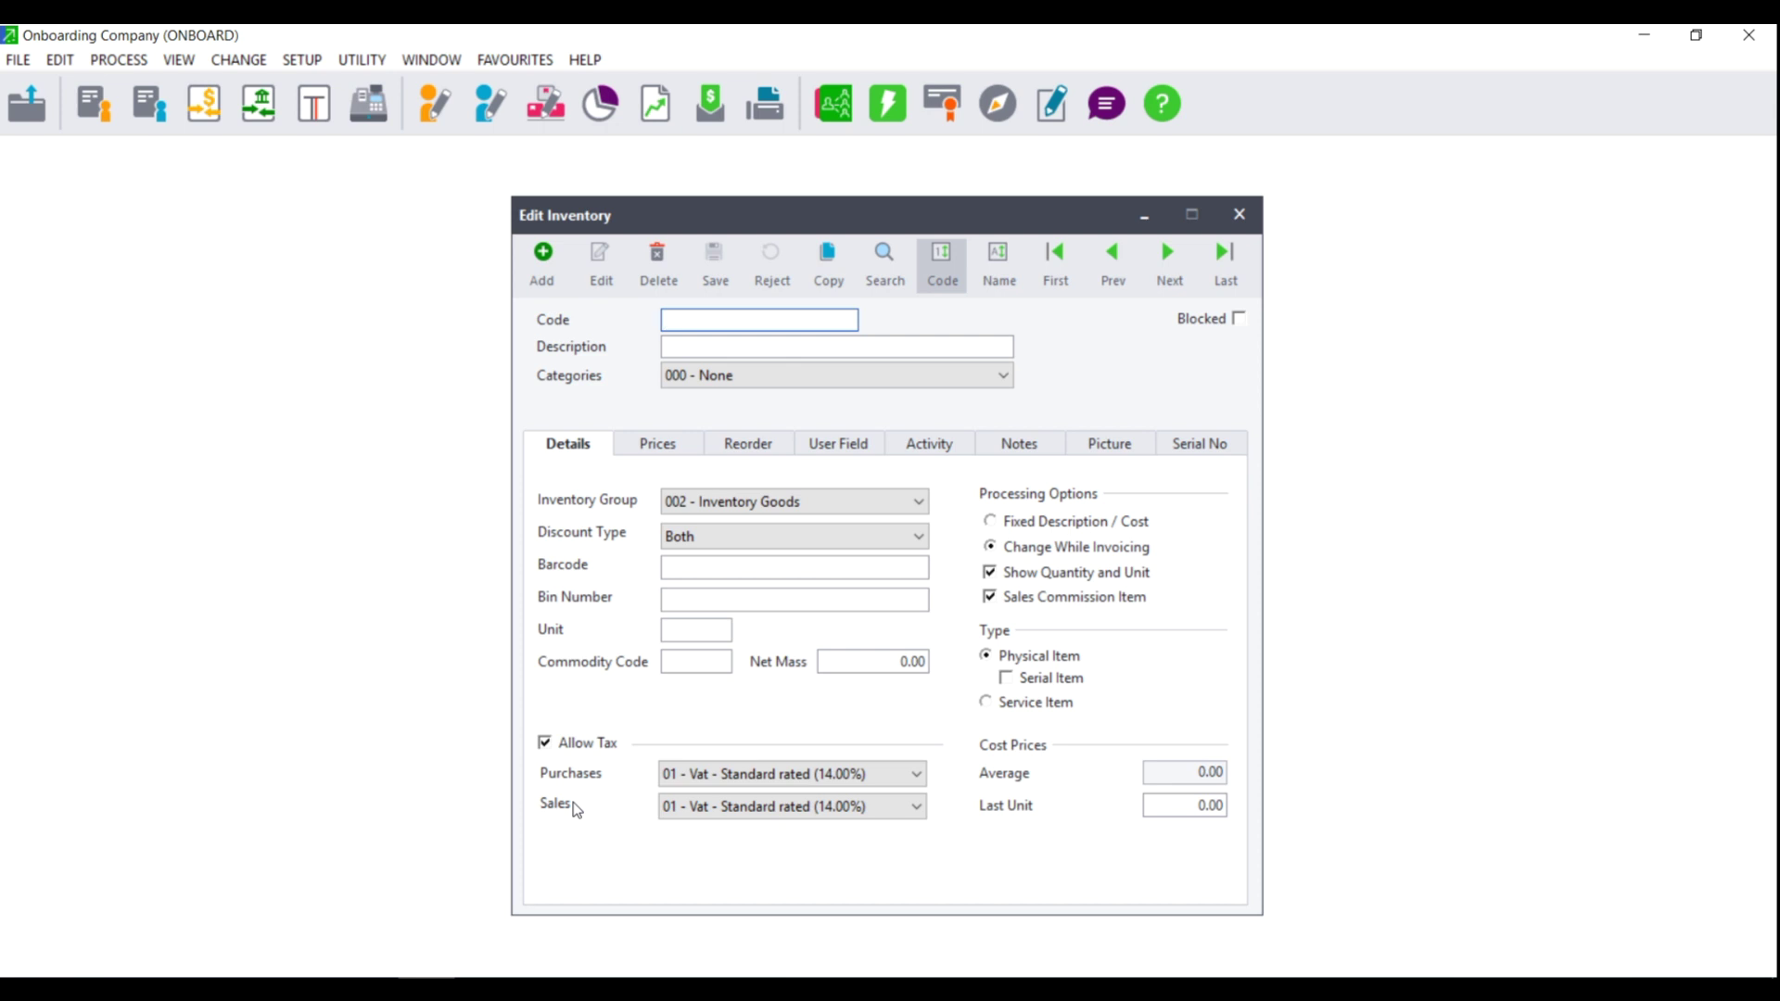
text(ITEM001)
key(Tab)
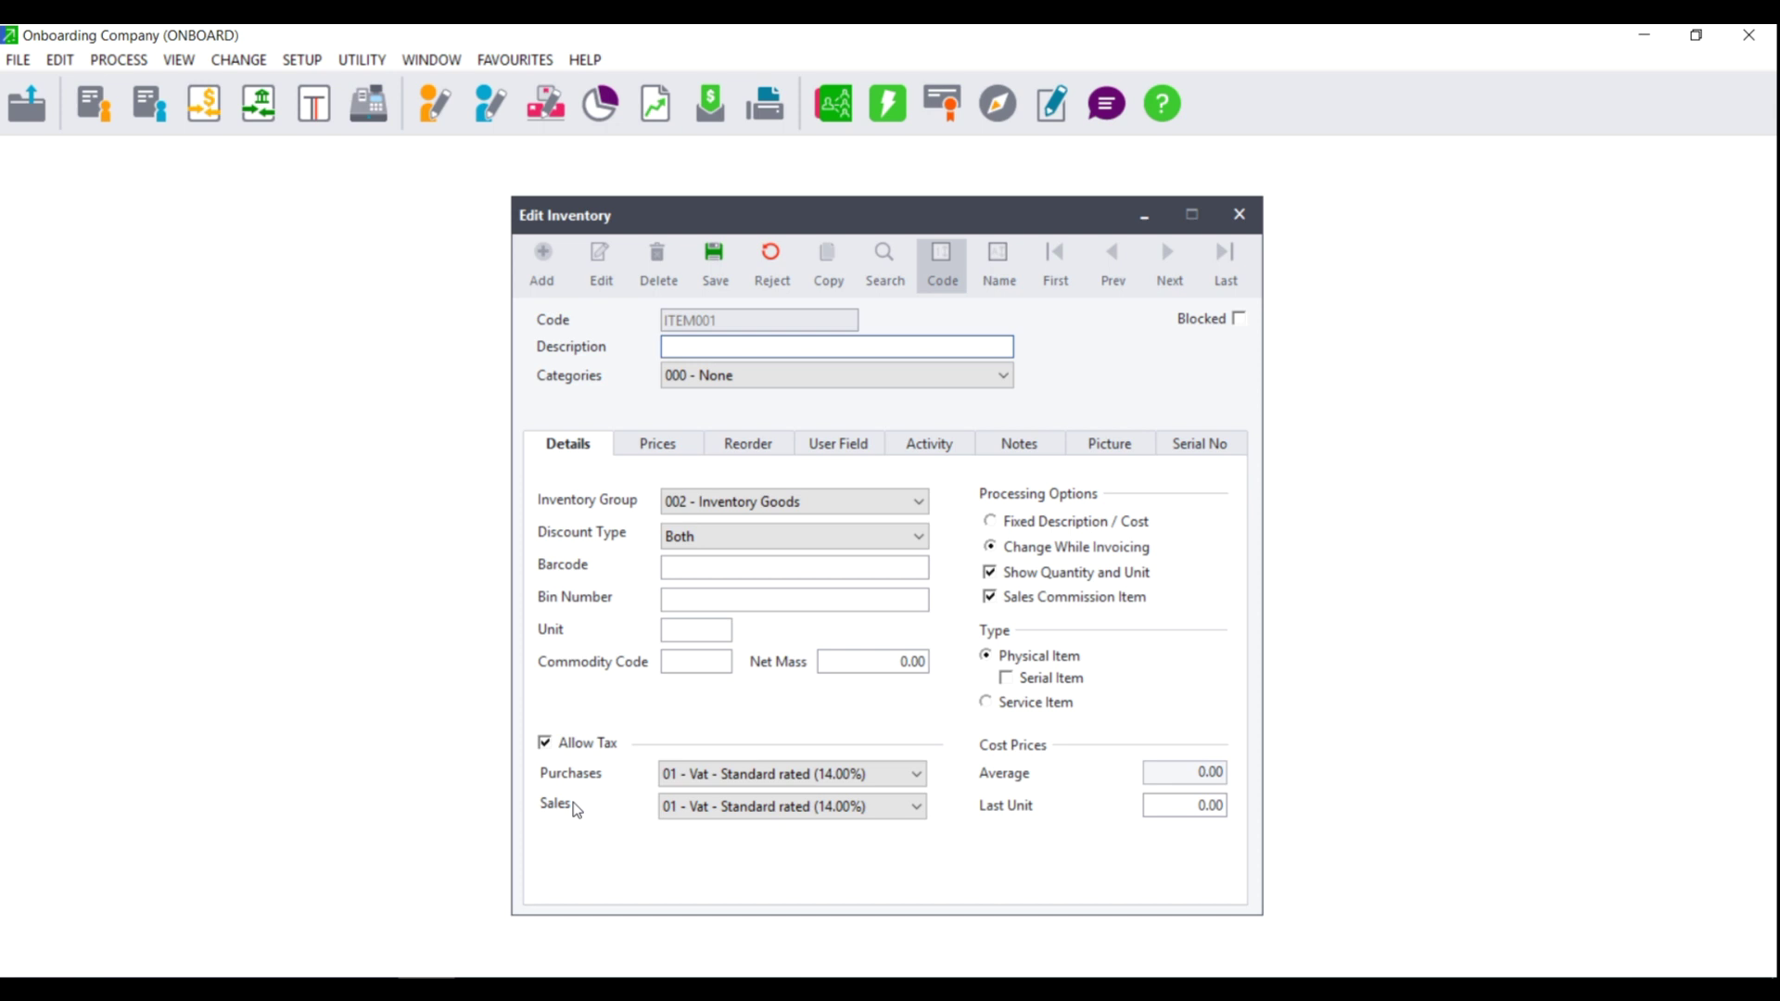
text(Item 001)
Step: On the Details page, keep inventory group 002 - Inventory Goods and list the discount types
click(564, 449)
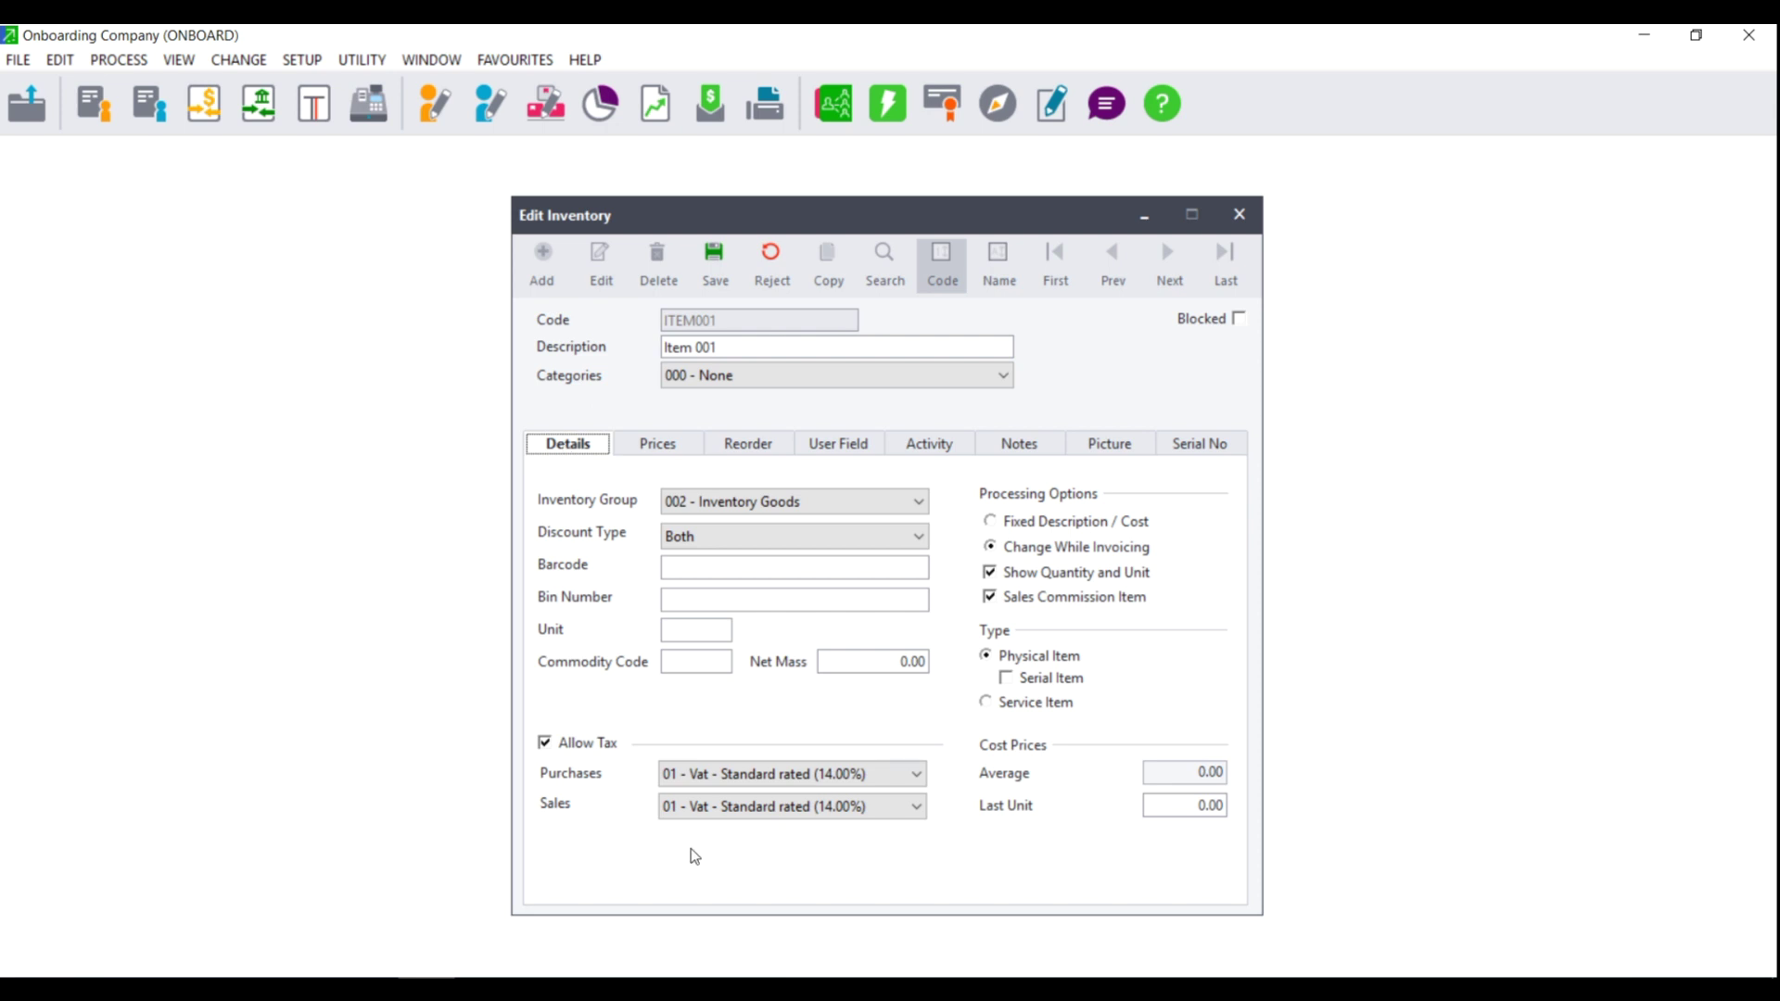
click(756, 512)
click(736, 550)
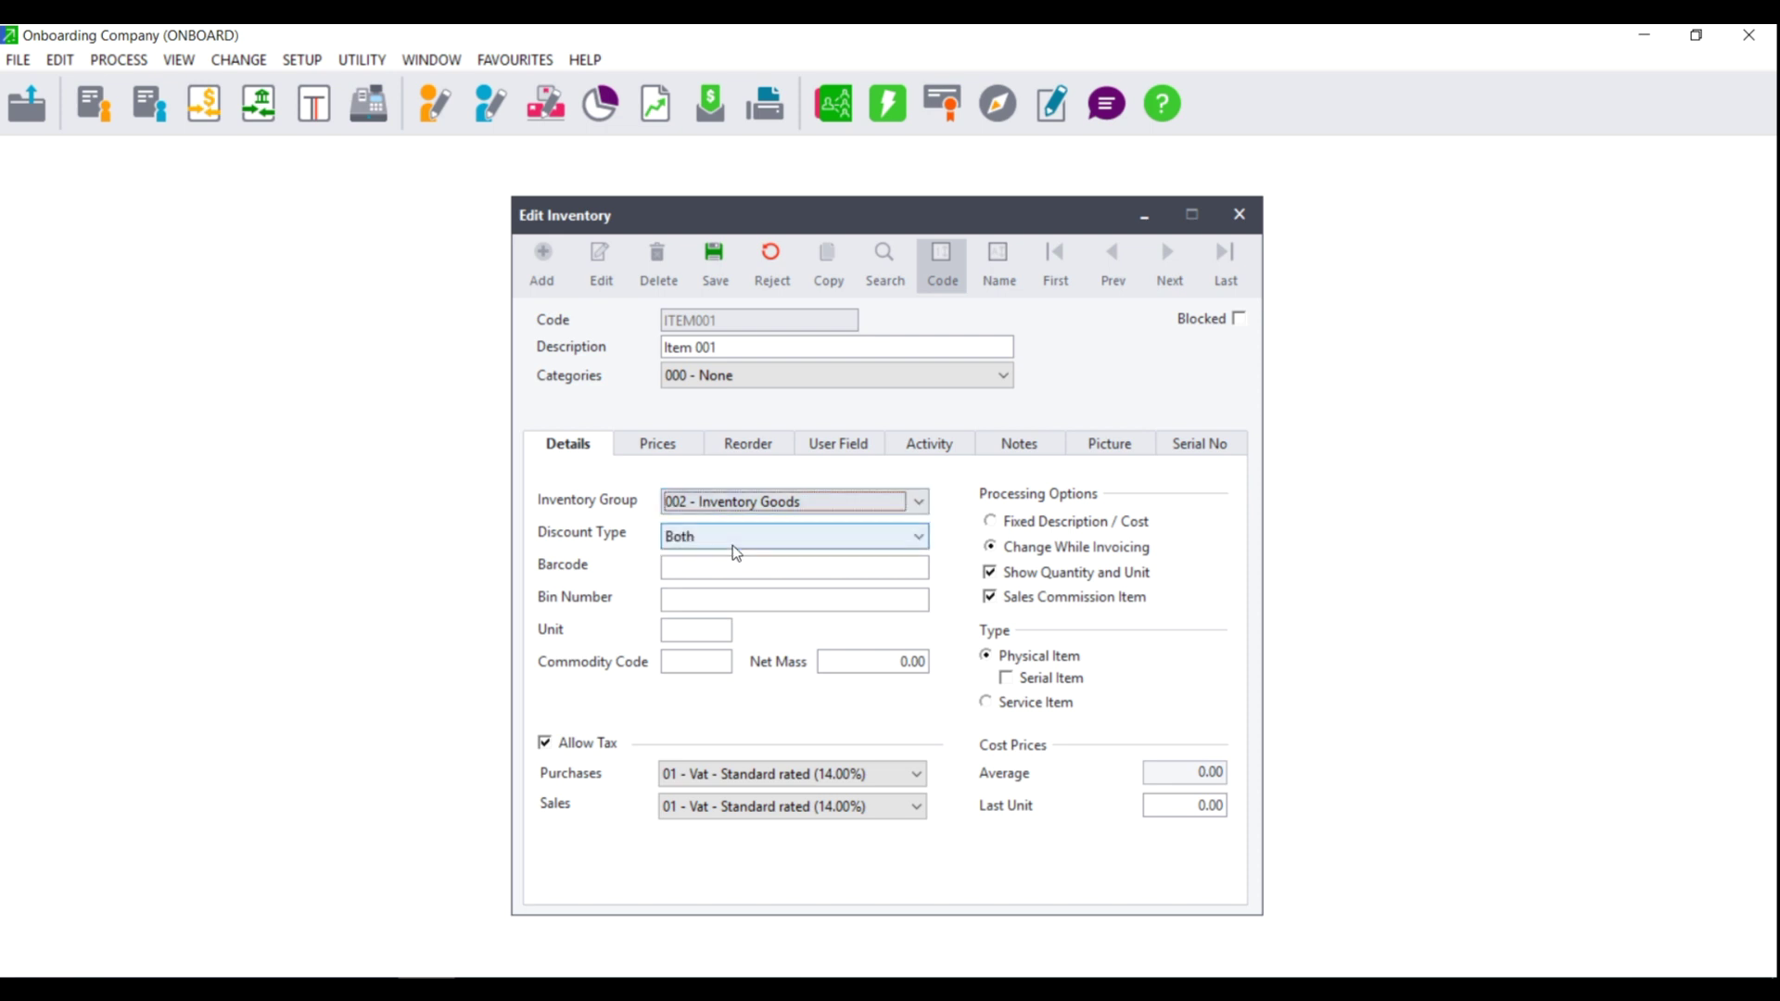
click(758, 537)
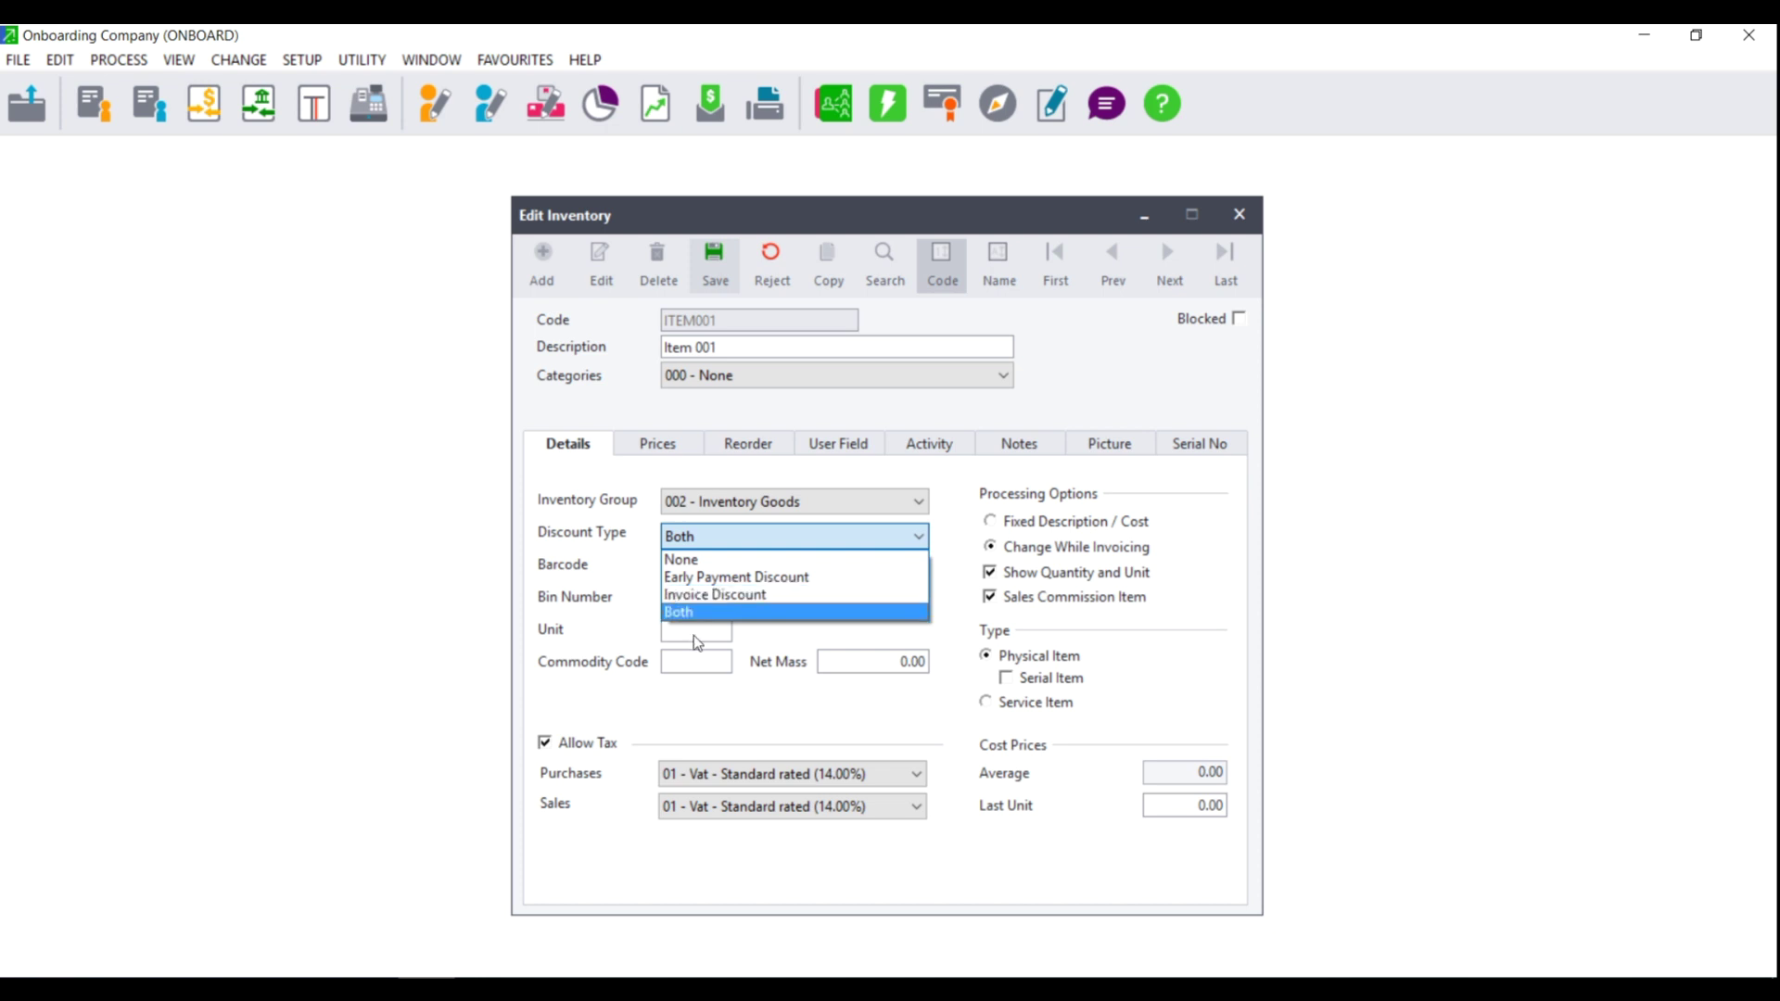
Step: Choose Both as ITEM001's discount type
click(698, 611)
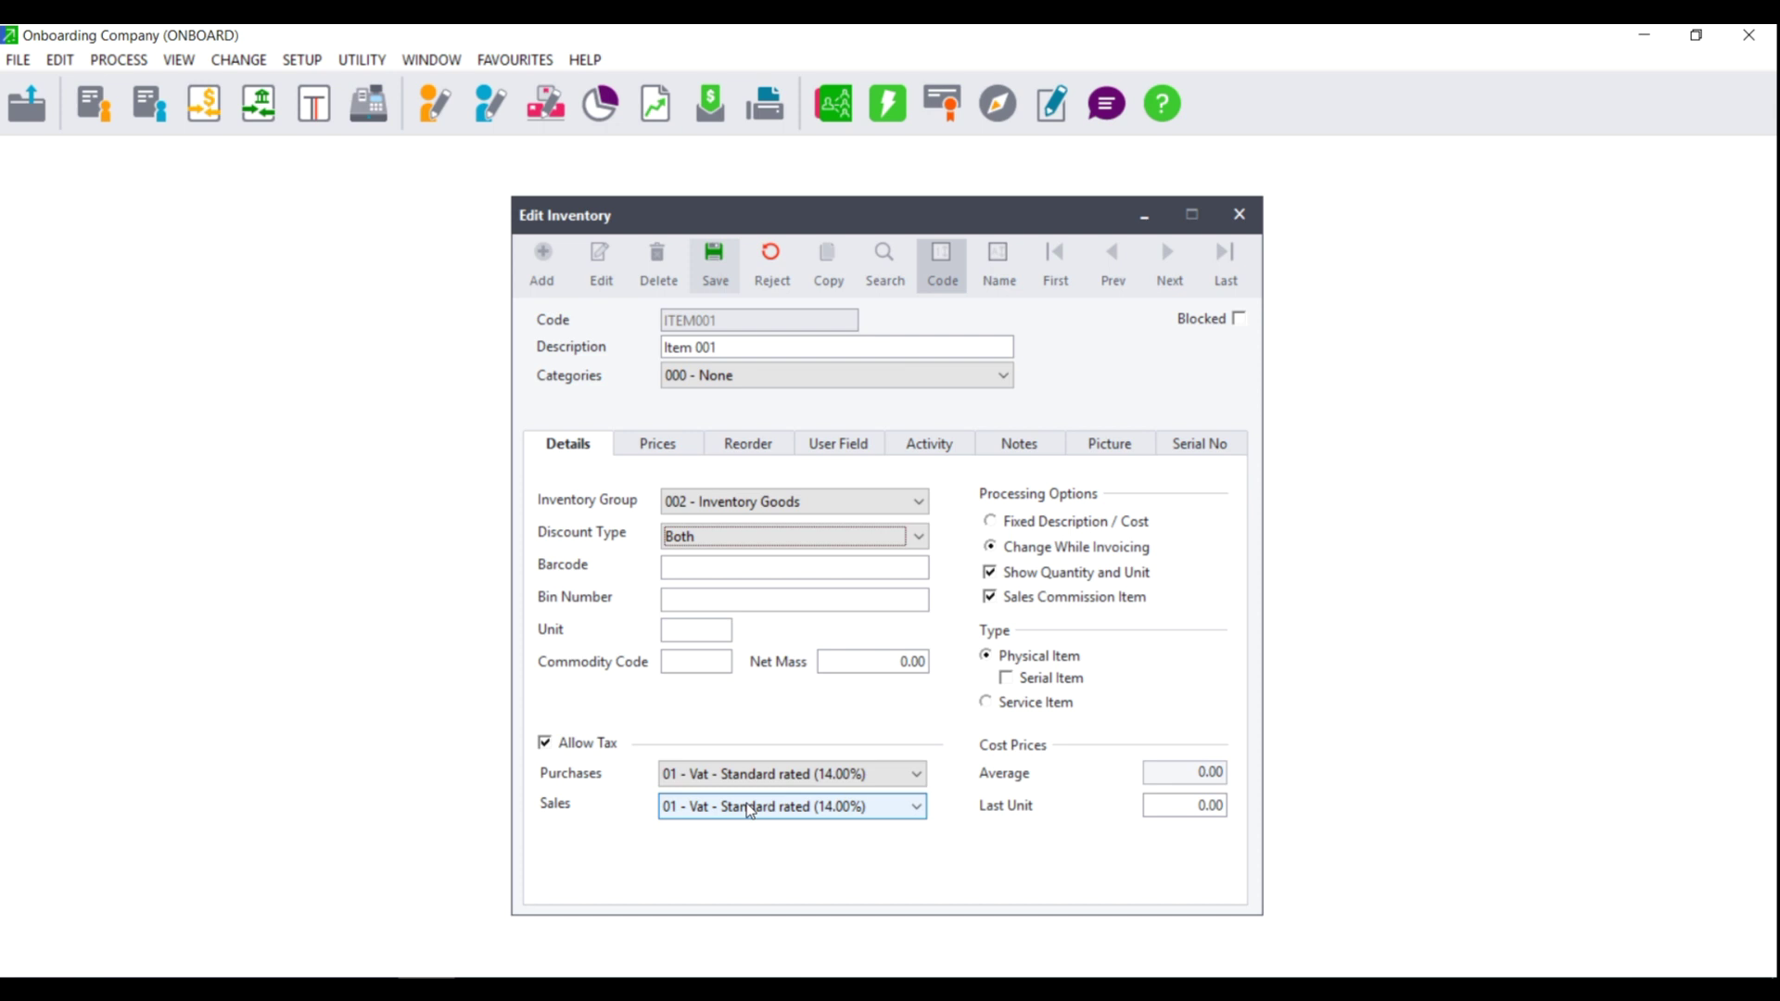
click(1052, 523)
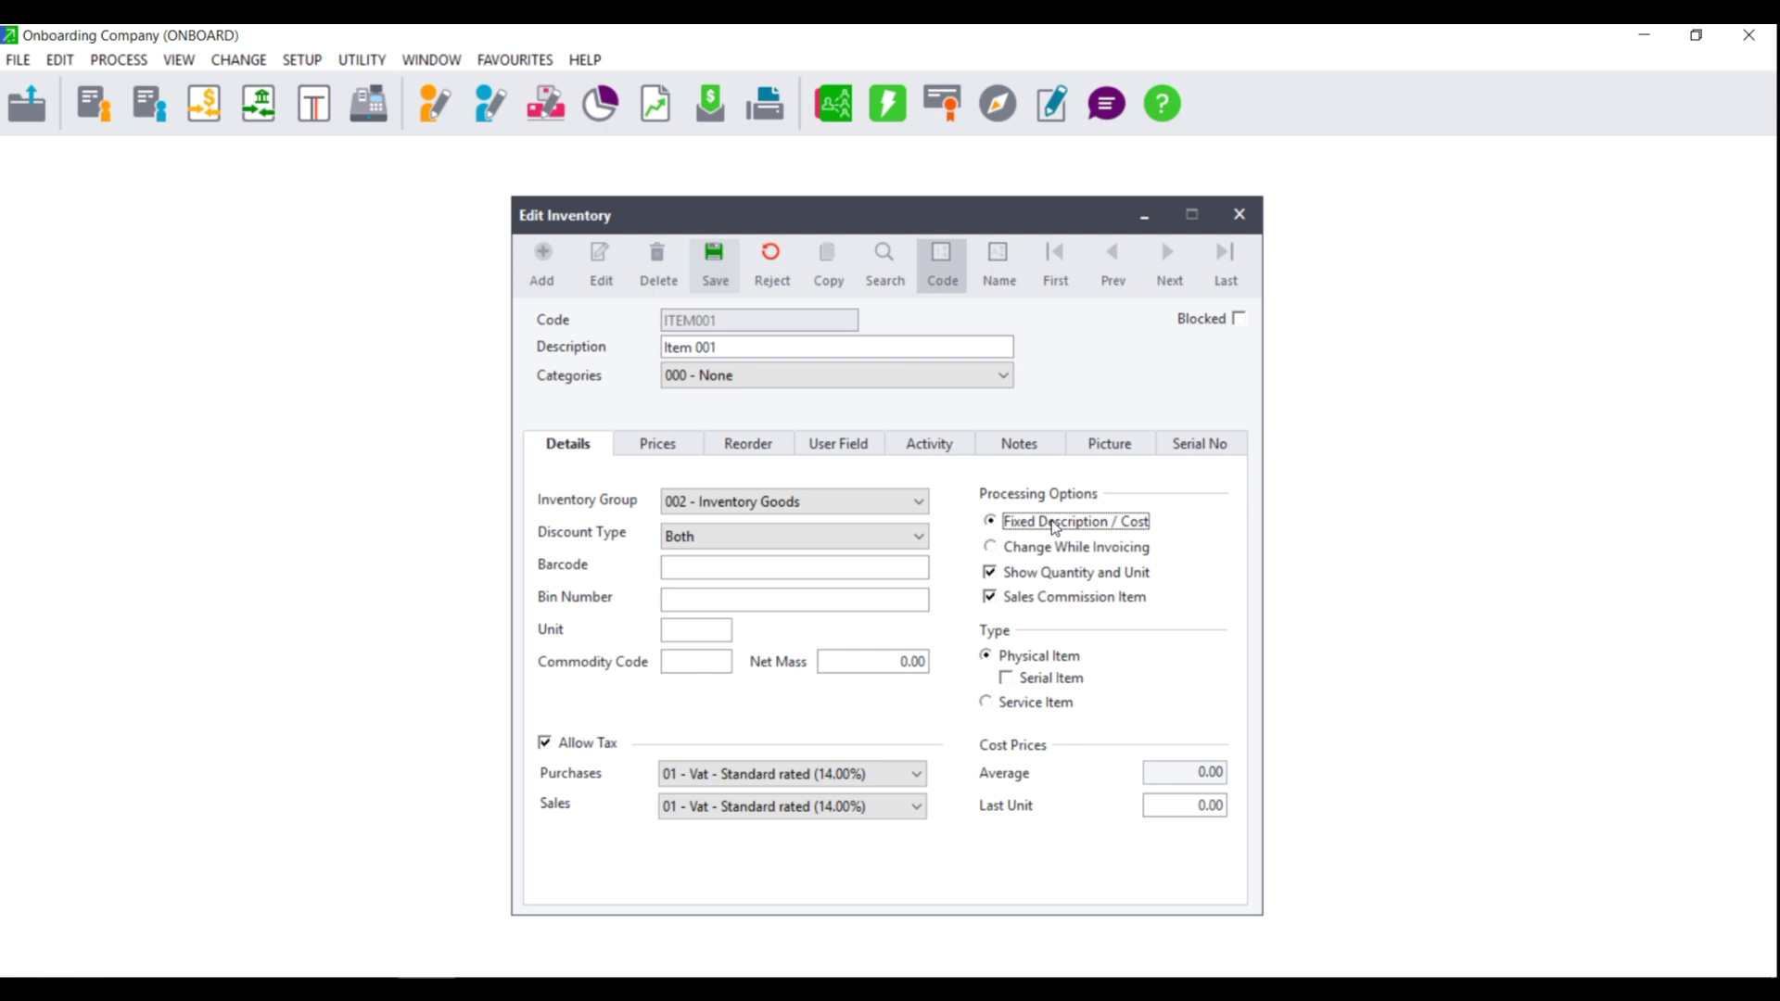
click(1044, 554)
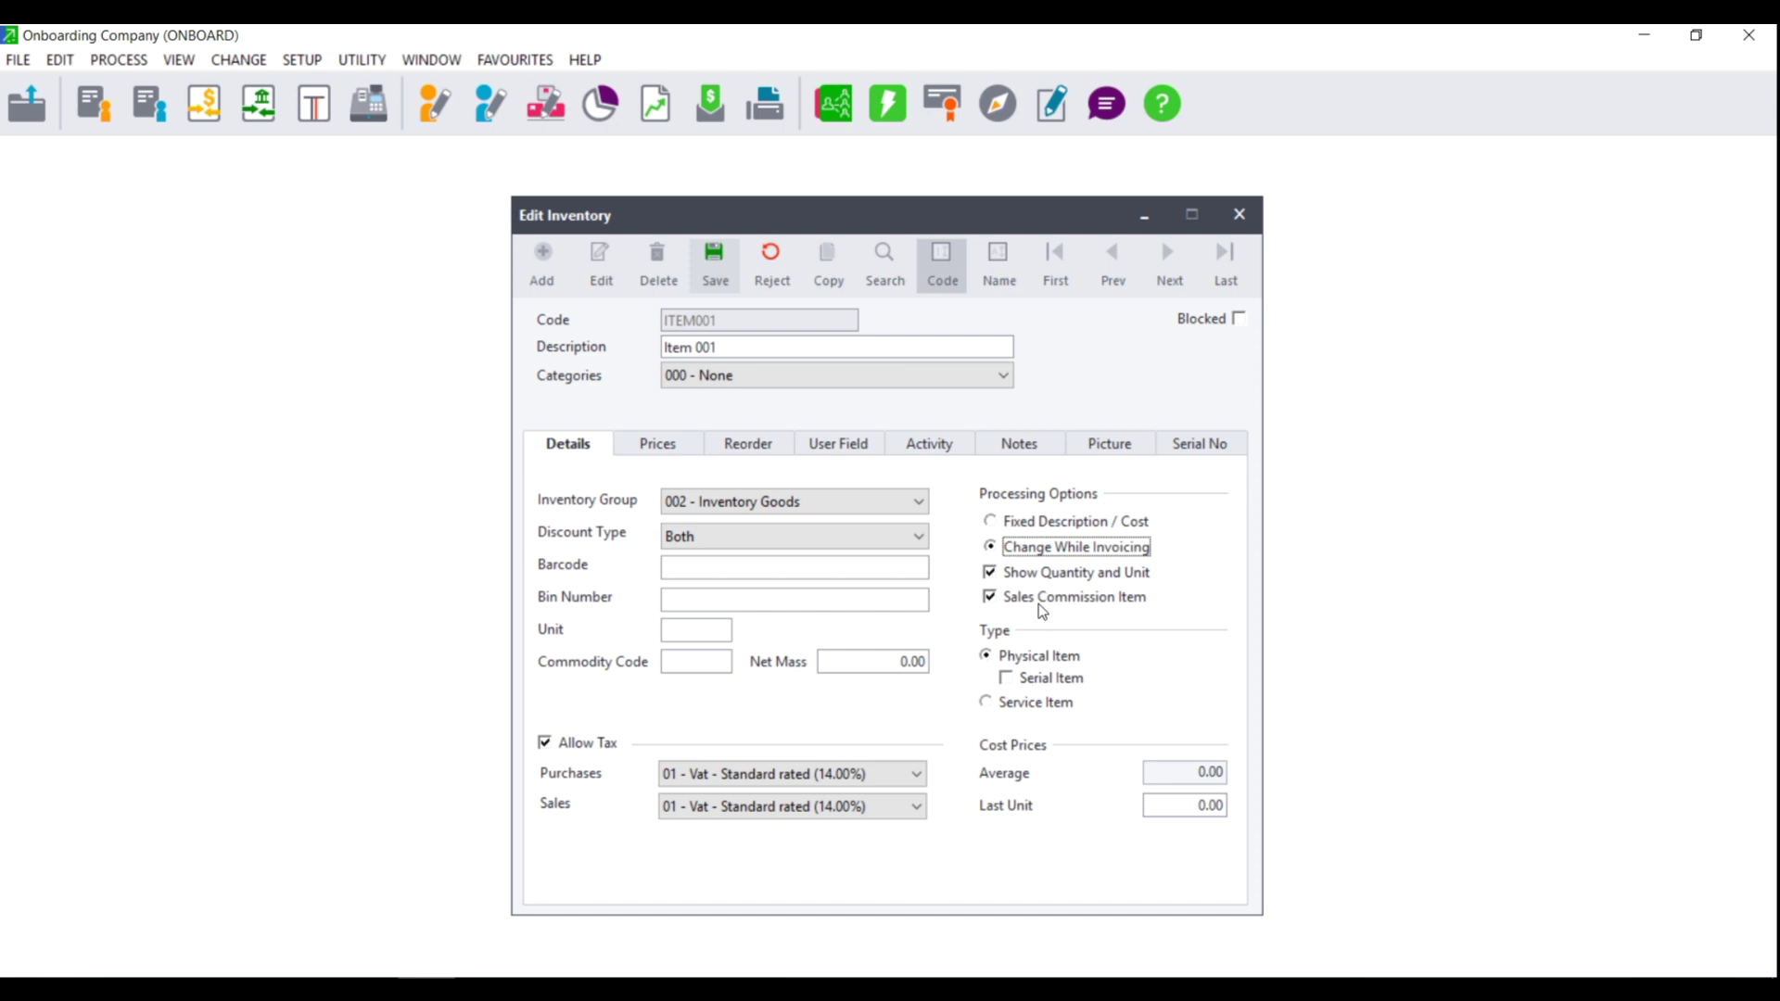
click(990, 598)
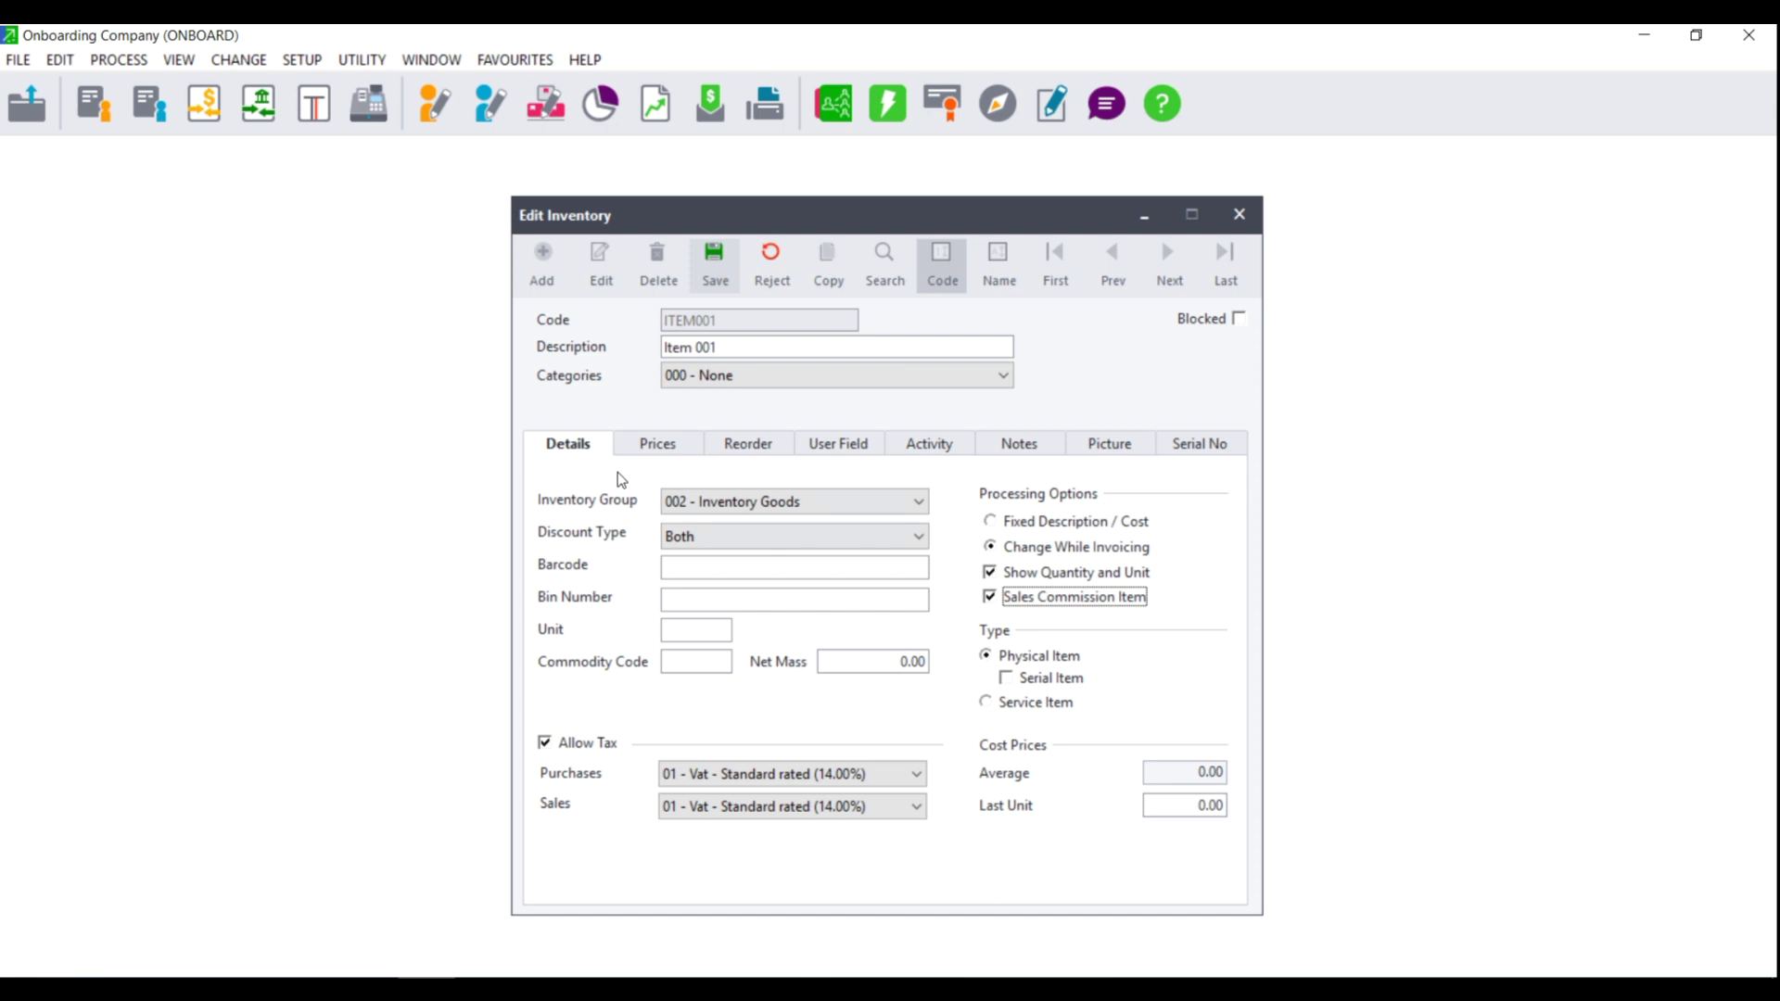
Step: Give Price Lists 1, 2 and 3 exclusive selling prices of 20, 30 and 40
click(662, 455)
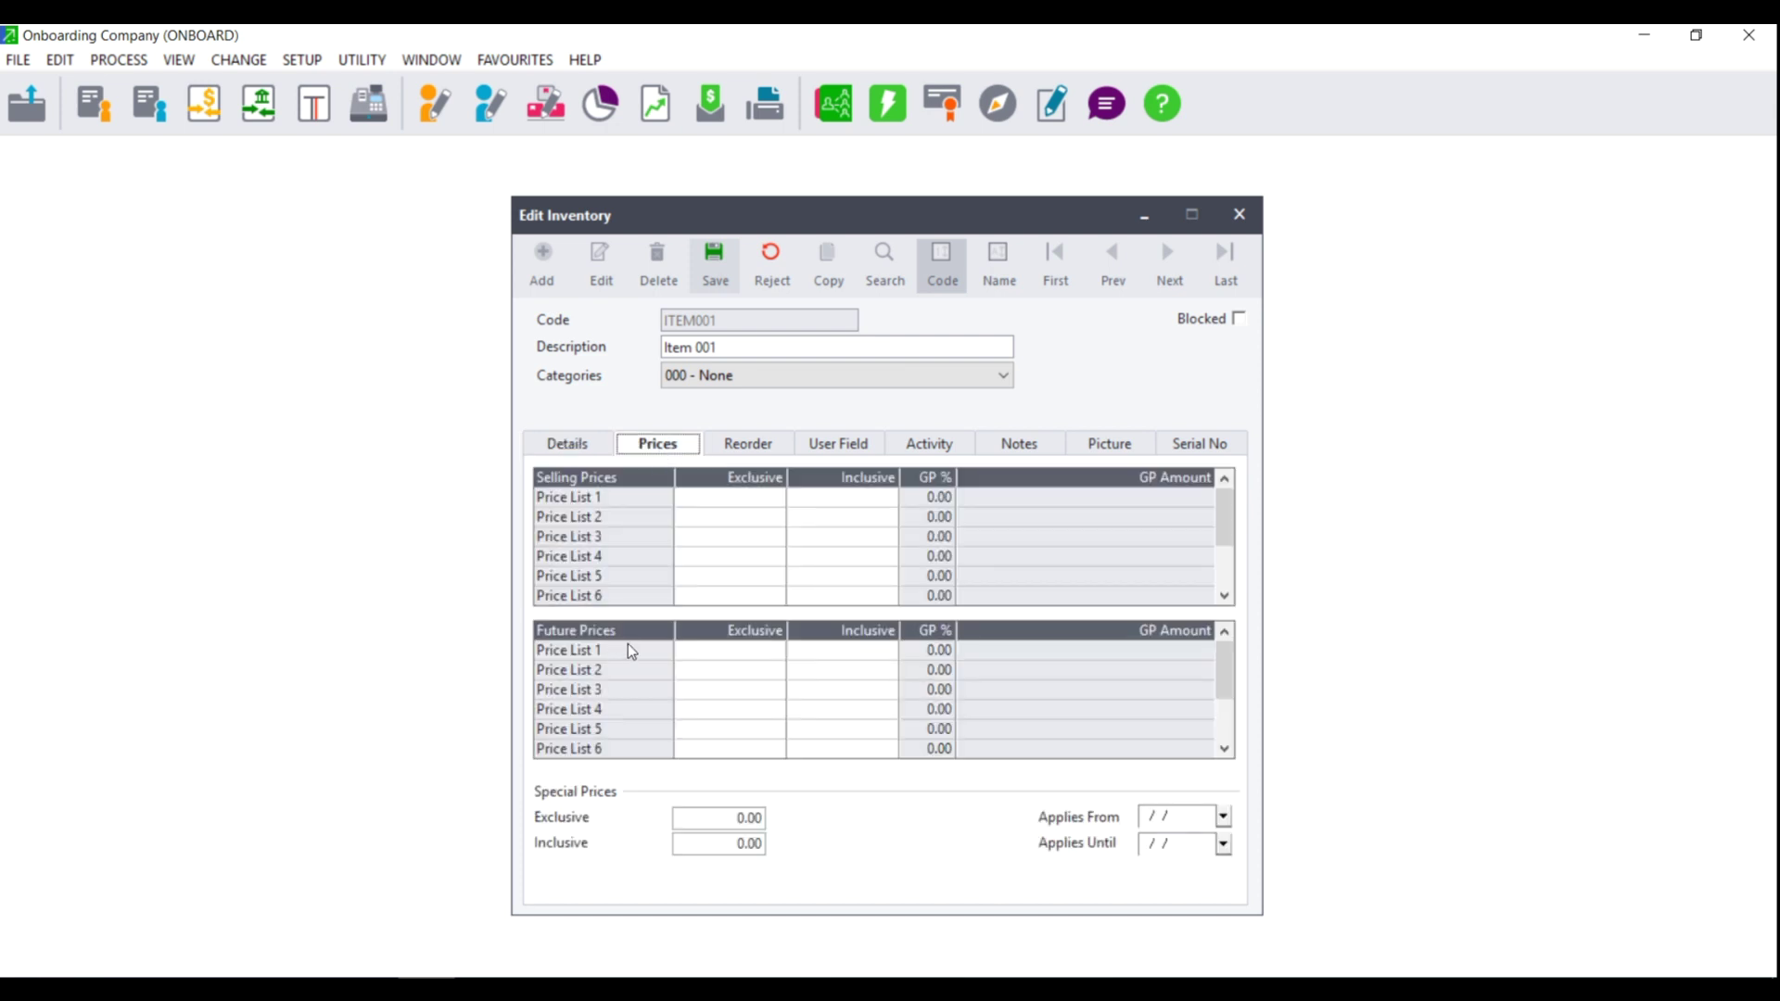
click(730, 499)
text(20)
key(Tab)
key(Tab)
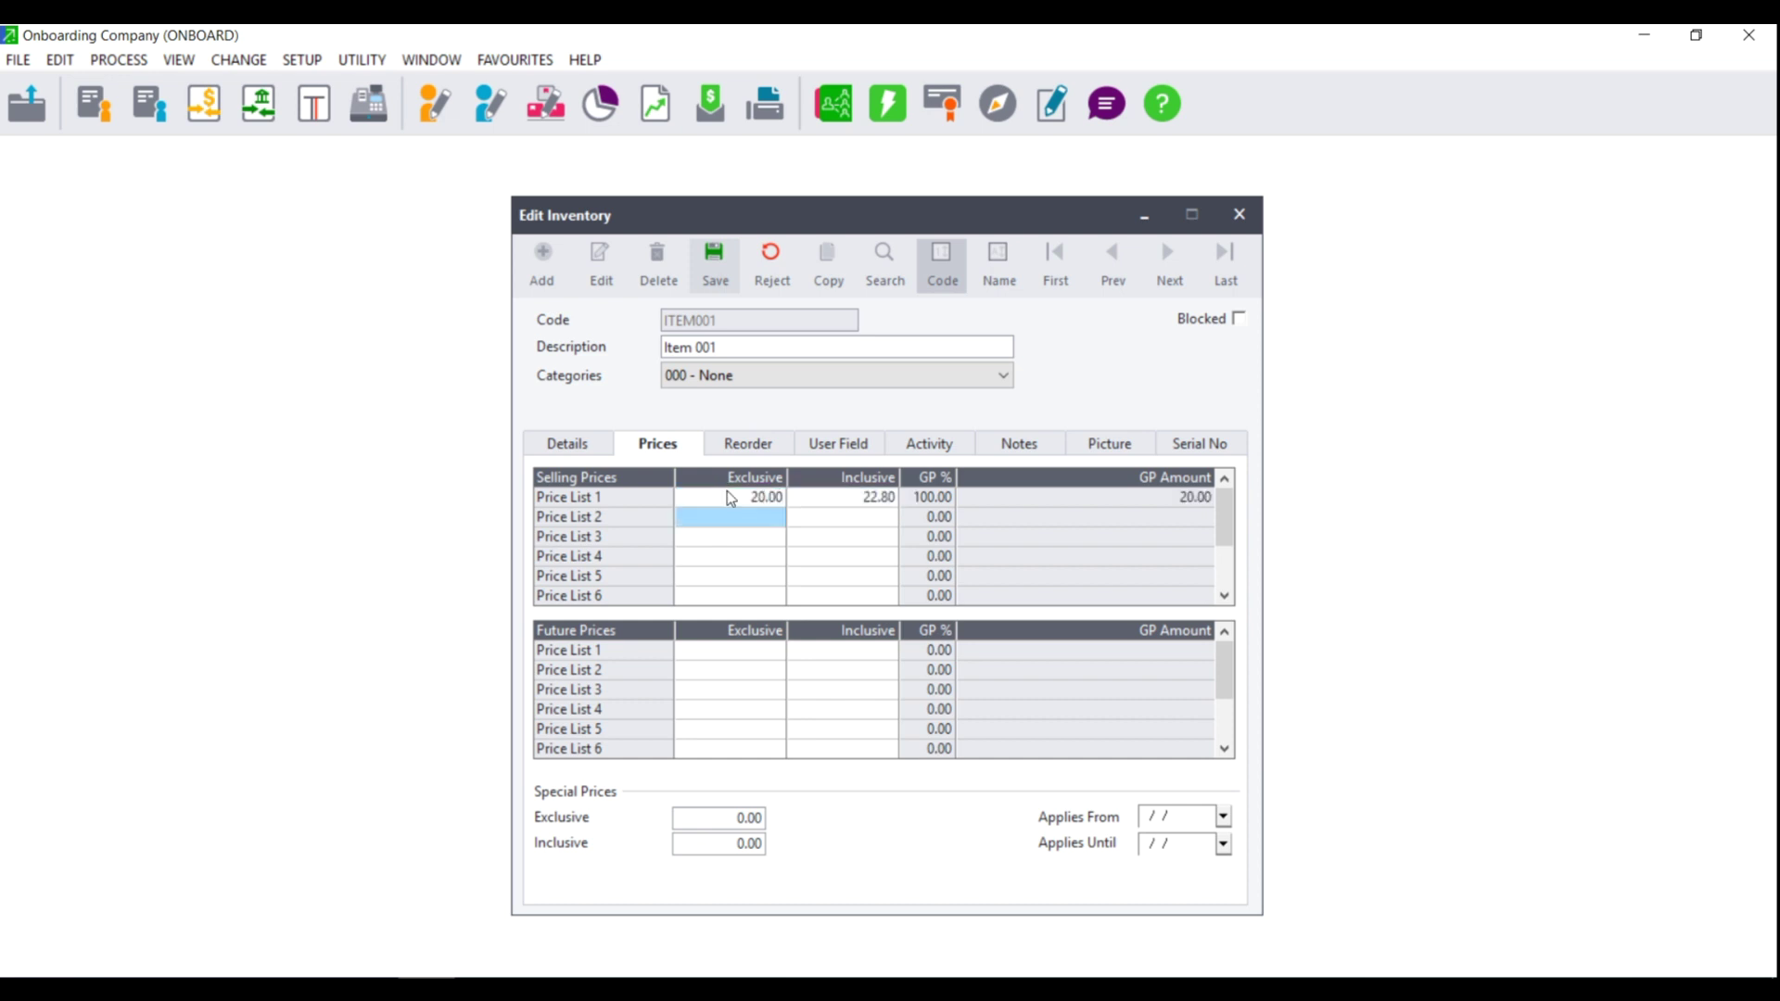
text(30)
key(Tab)
key(Tab)
text(40)
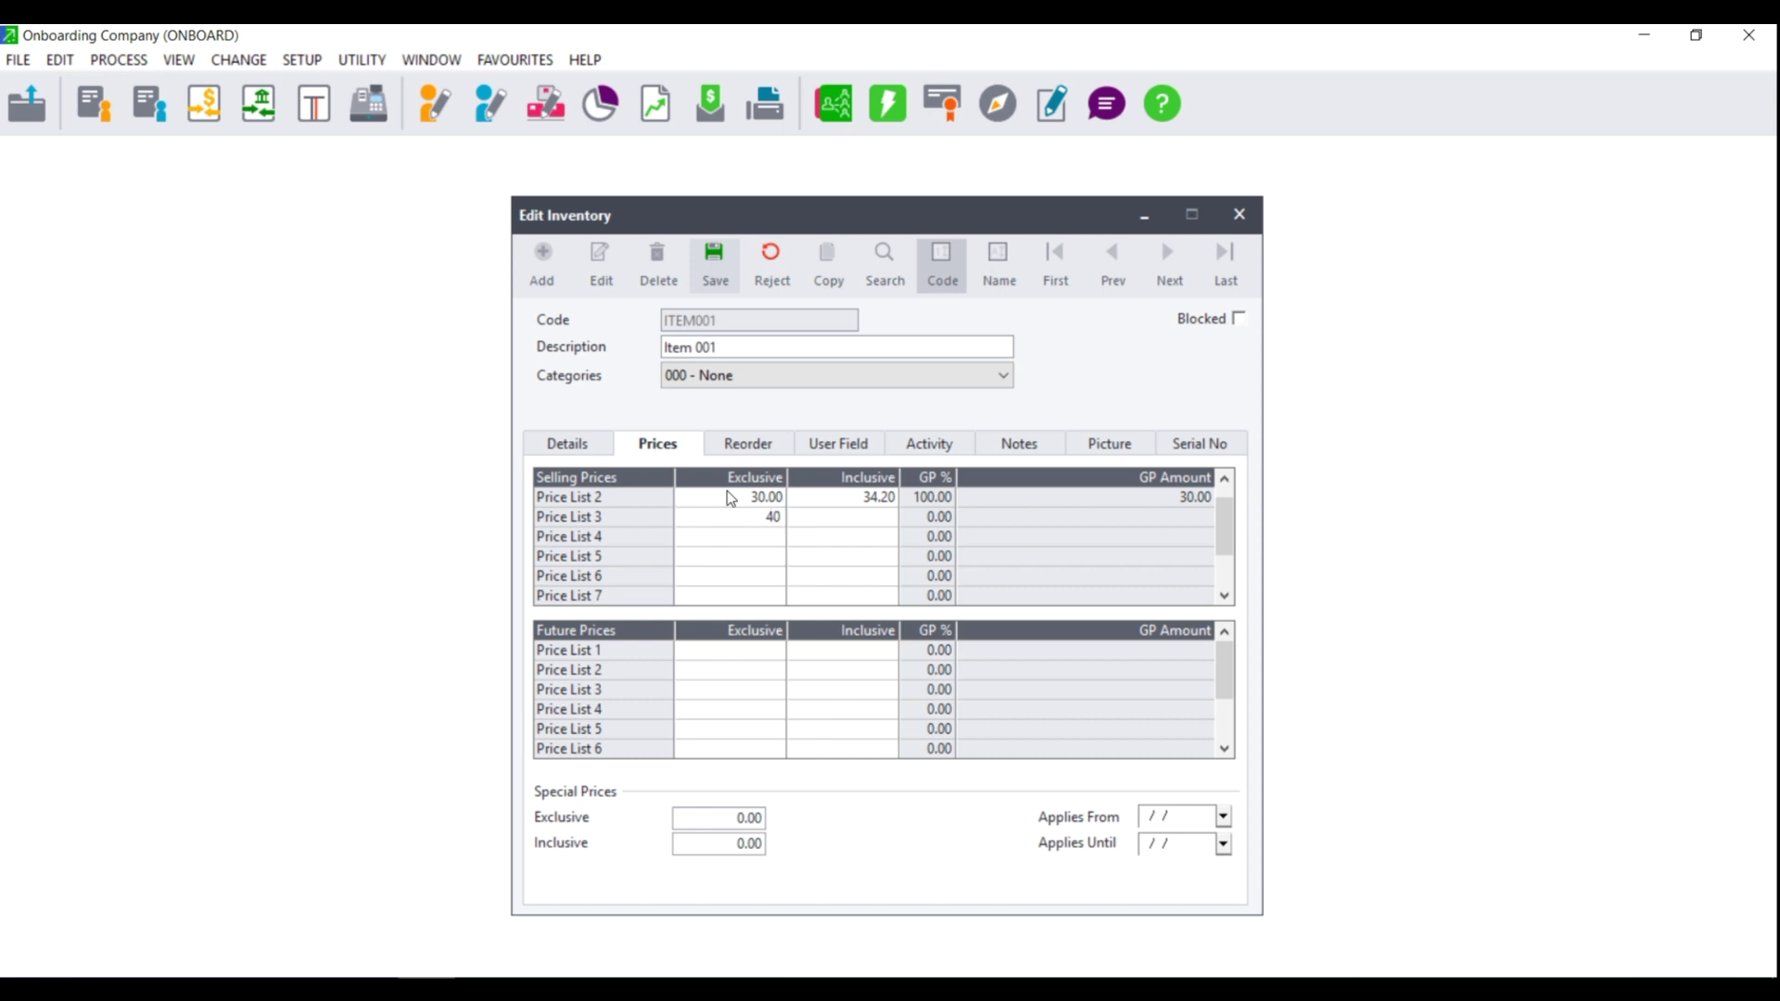
key(Tab)
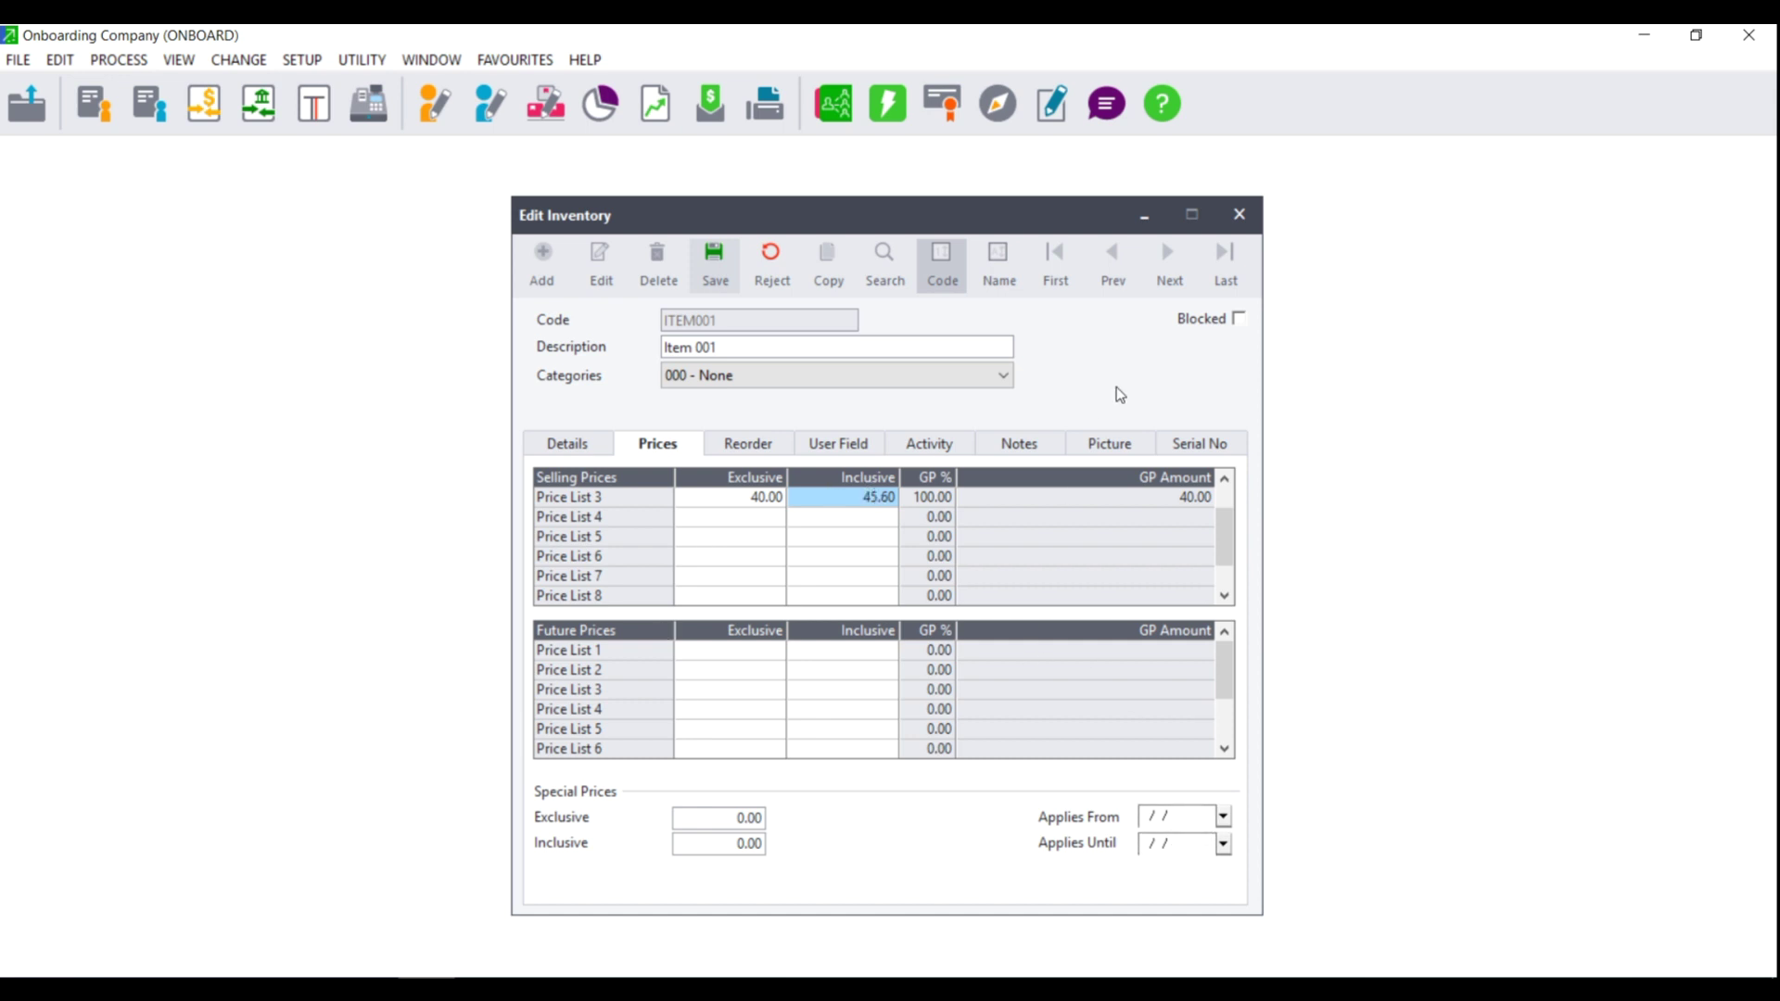
click(831, 447)
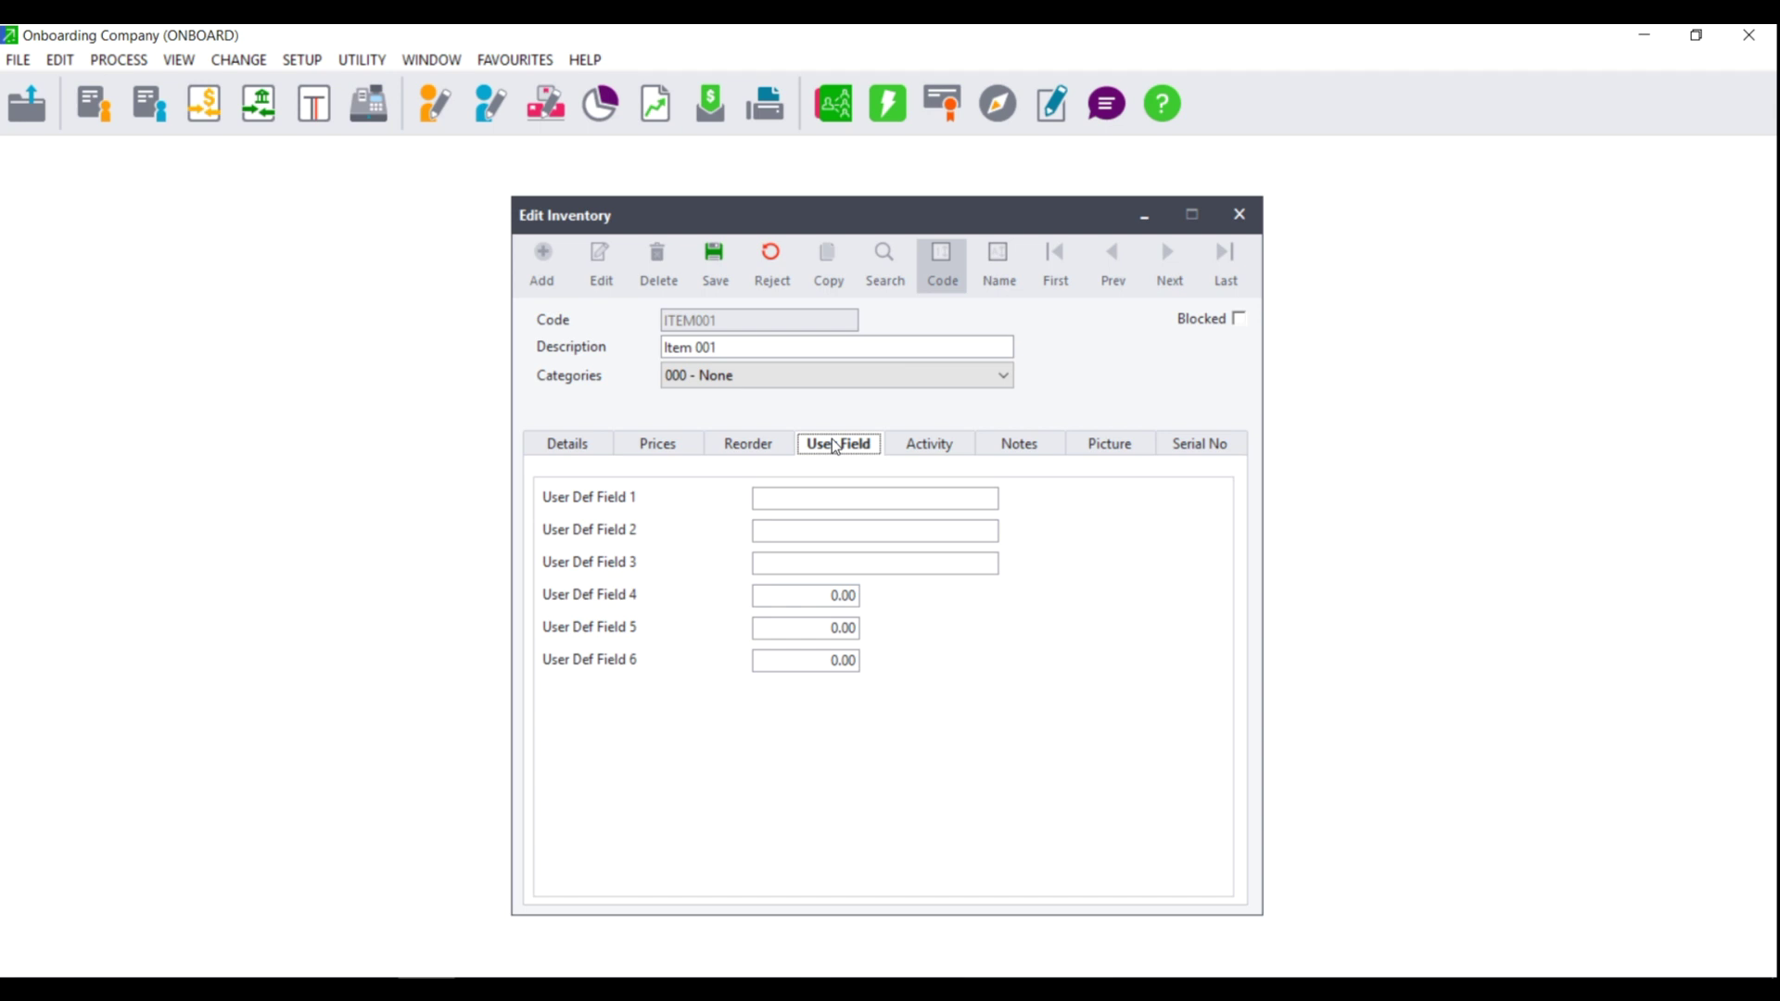
Step: Leave User Def Fields 1–6 empty and move on to the reorder settings
click(783, 494)
click(785, 534)
click(782, 565)
click(775, 599)
click(770, 630)
click(771, 657)
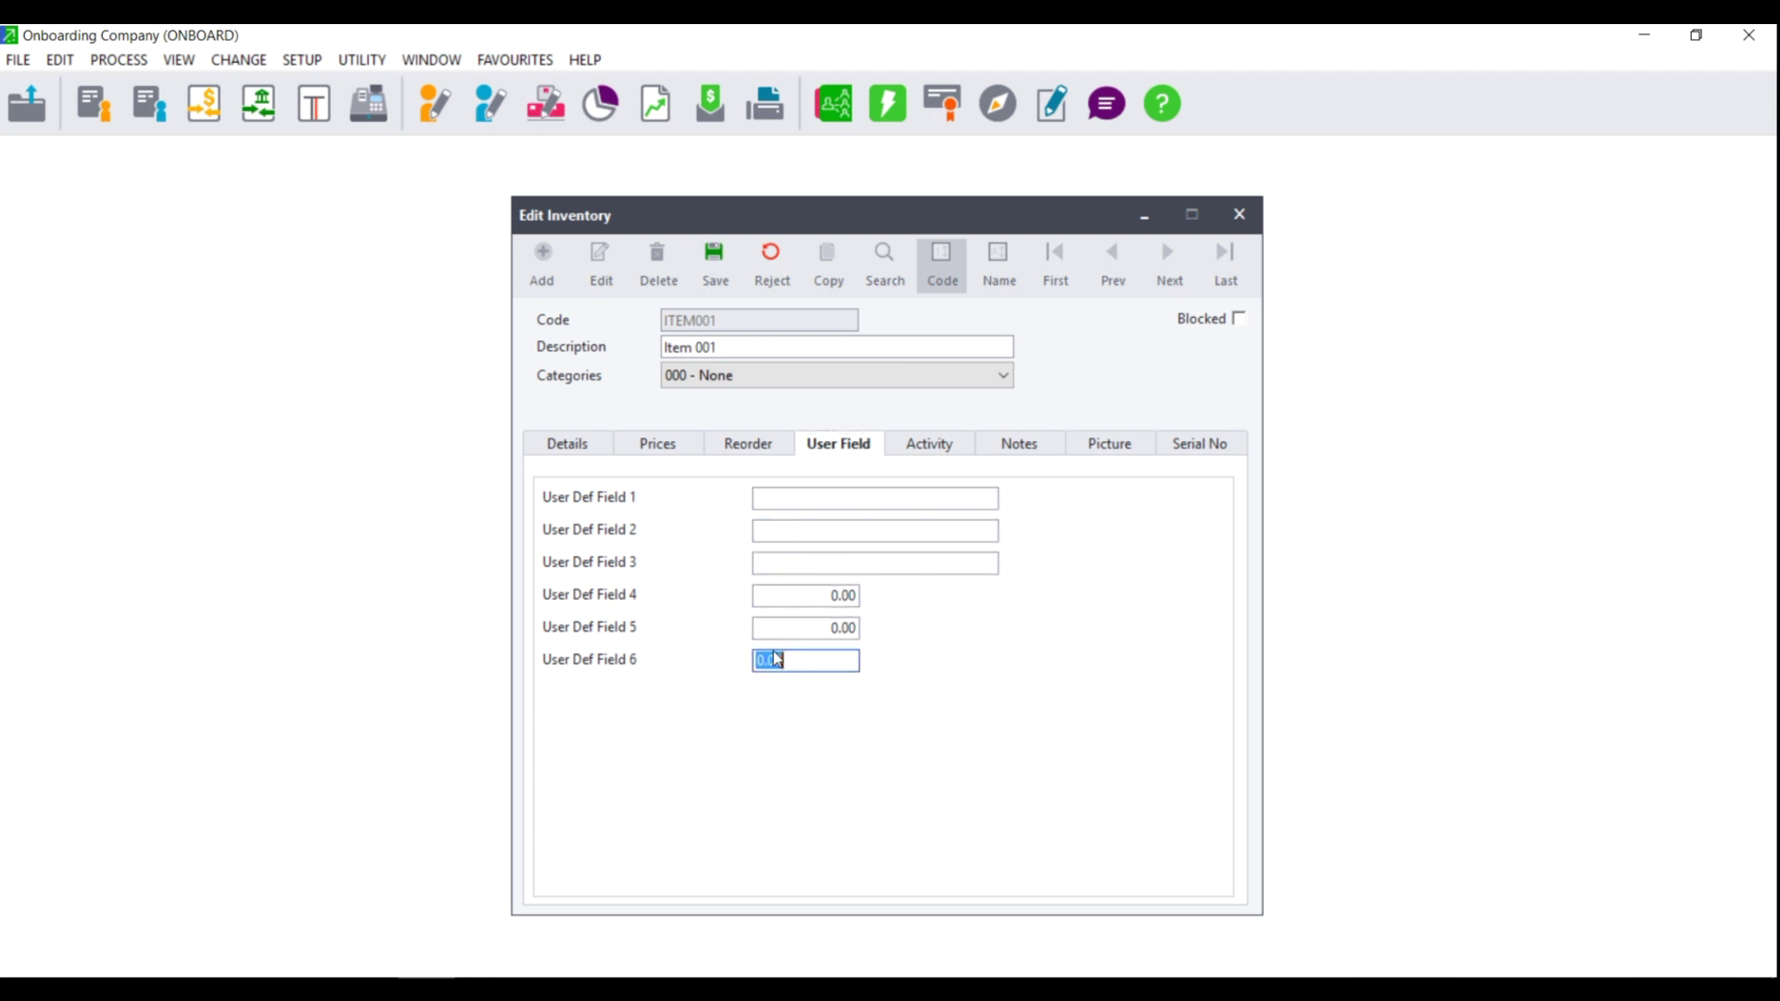
click(749, 450)
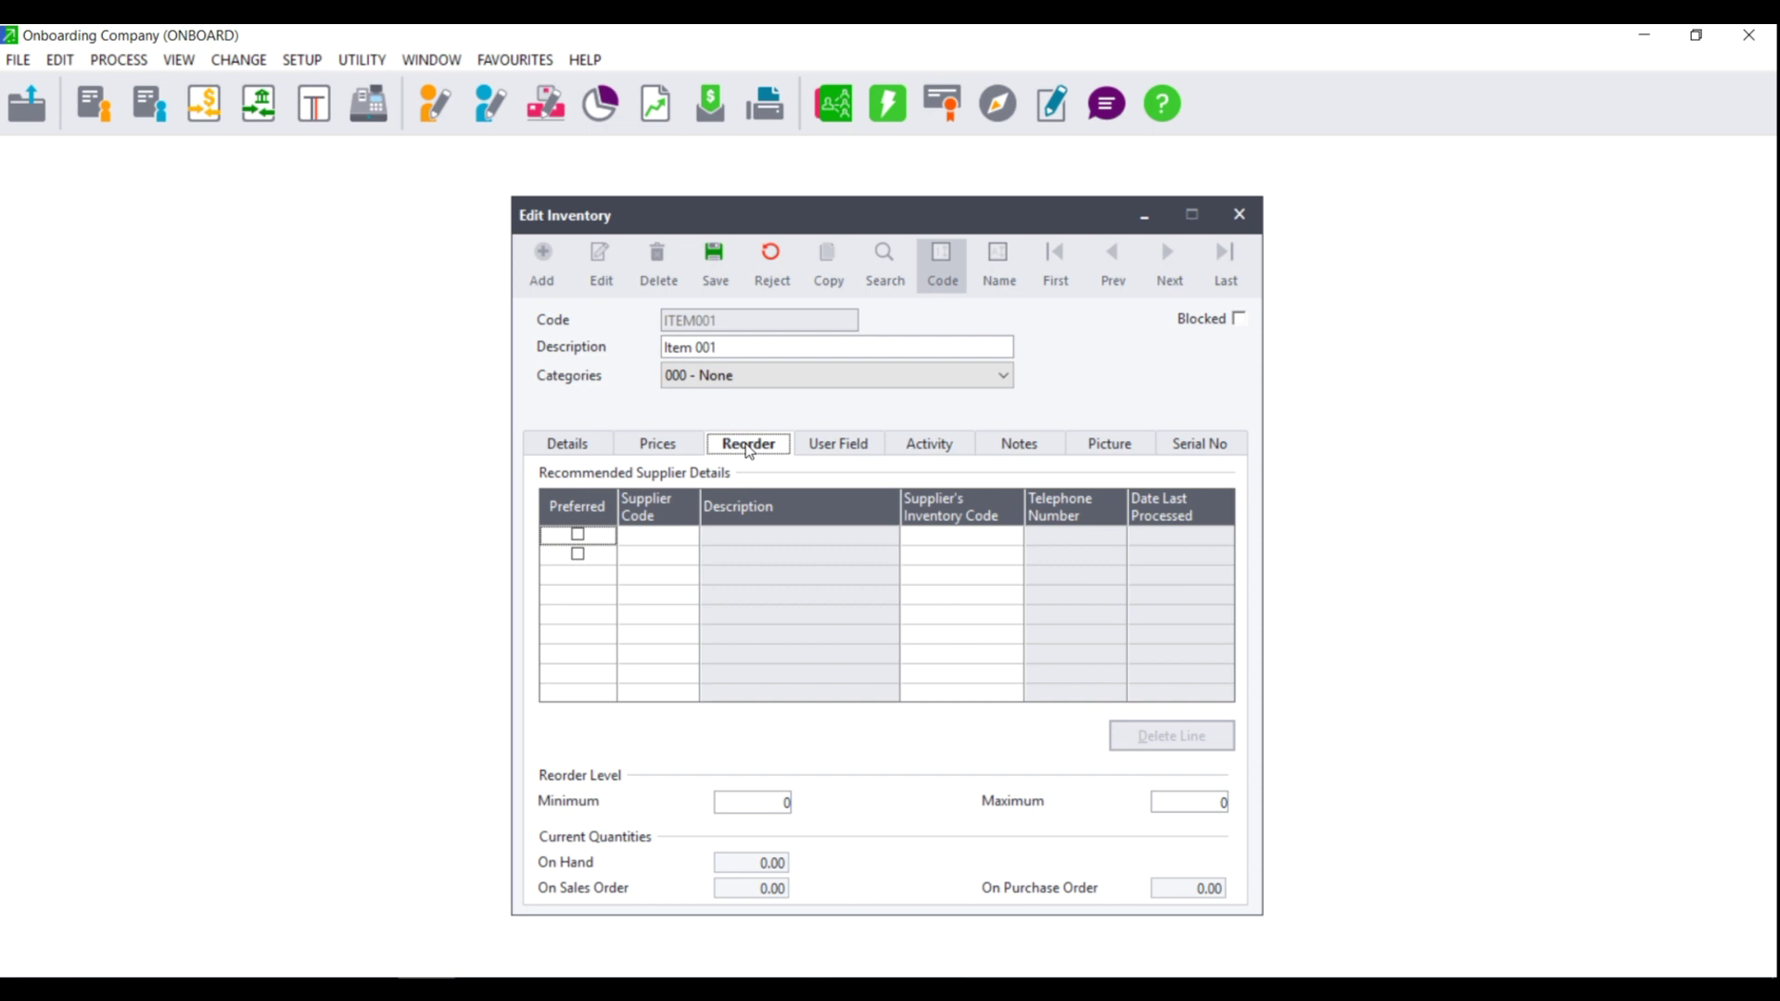
Step: Add SUP001 Supplier 001 as ITEM001's preferred supplier
click(675, 542)
click(693, 537)
double_click(541, 470)
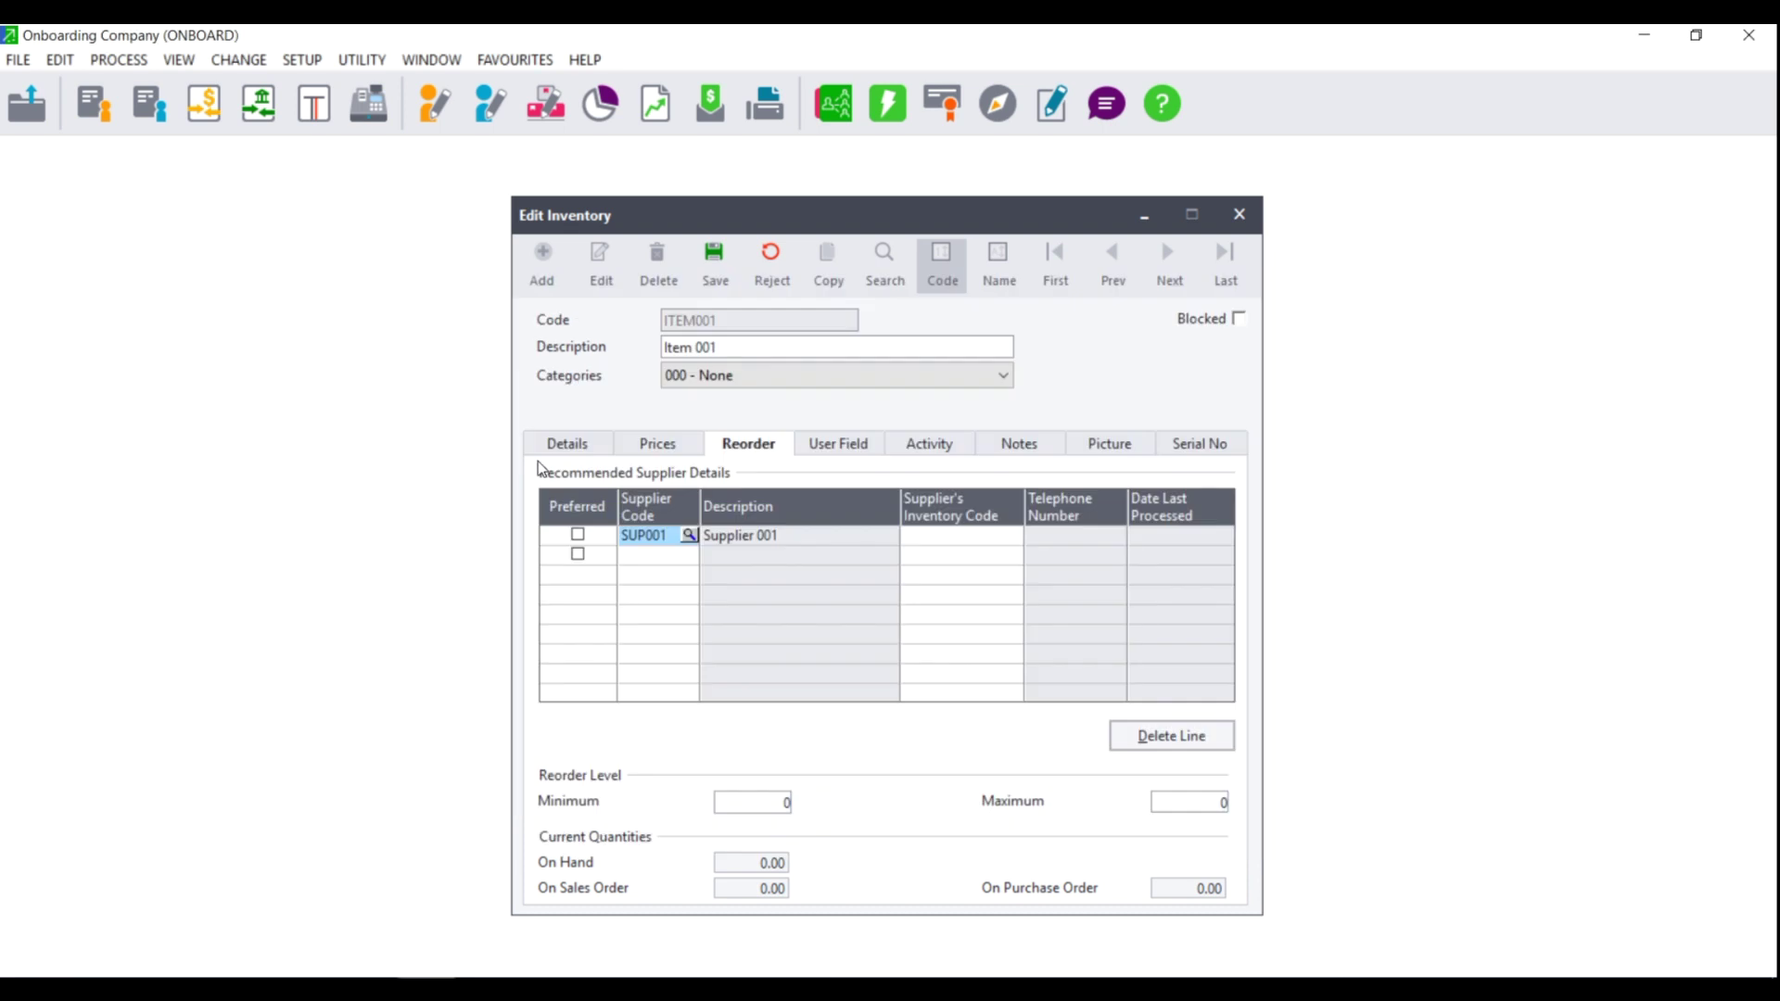
click(577, 534)
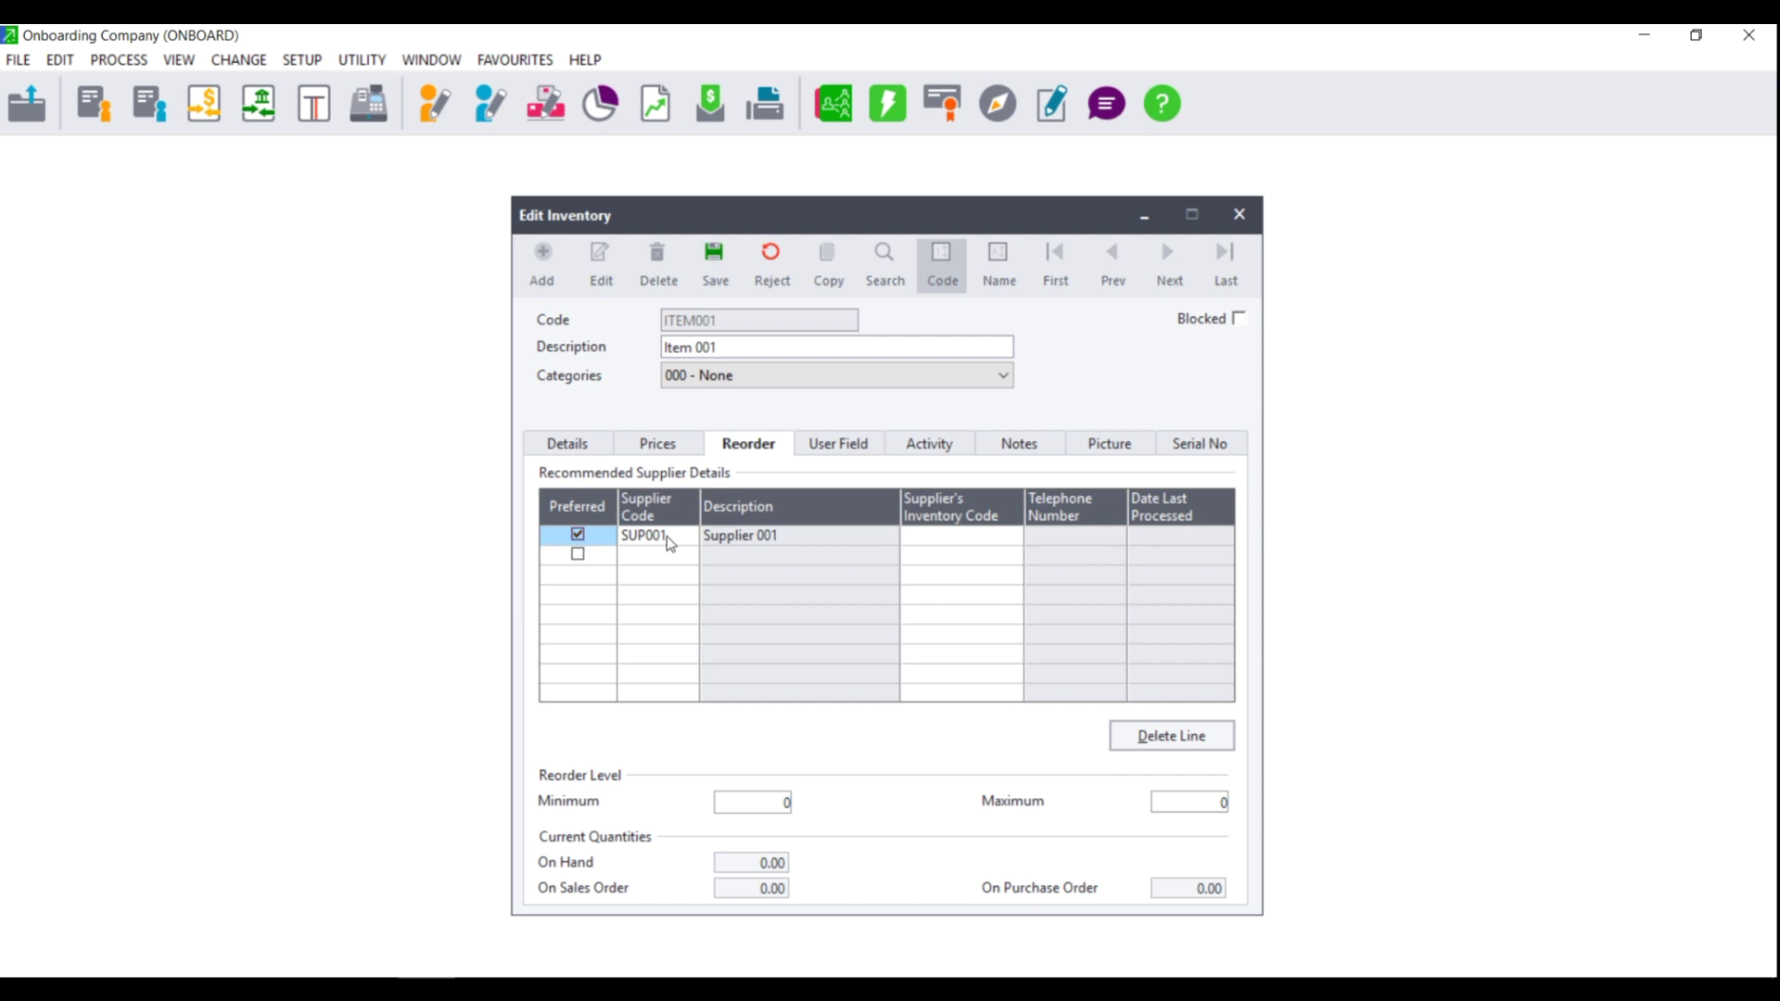
click(1003, 536)
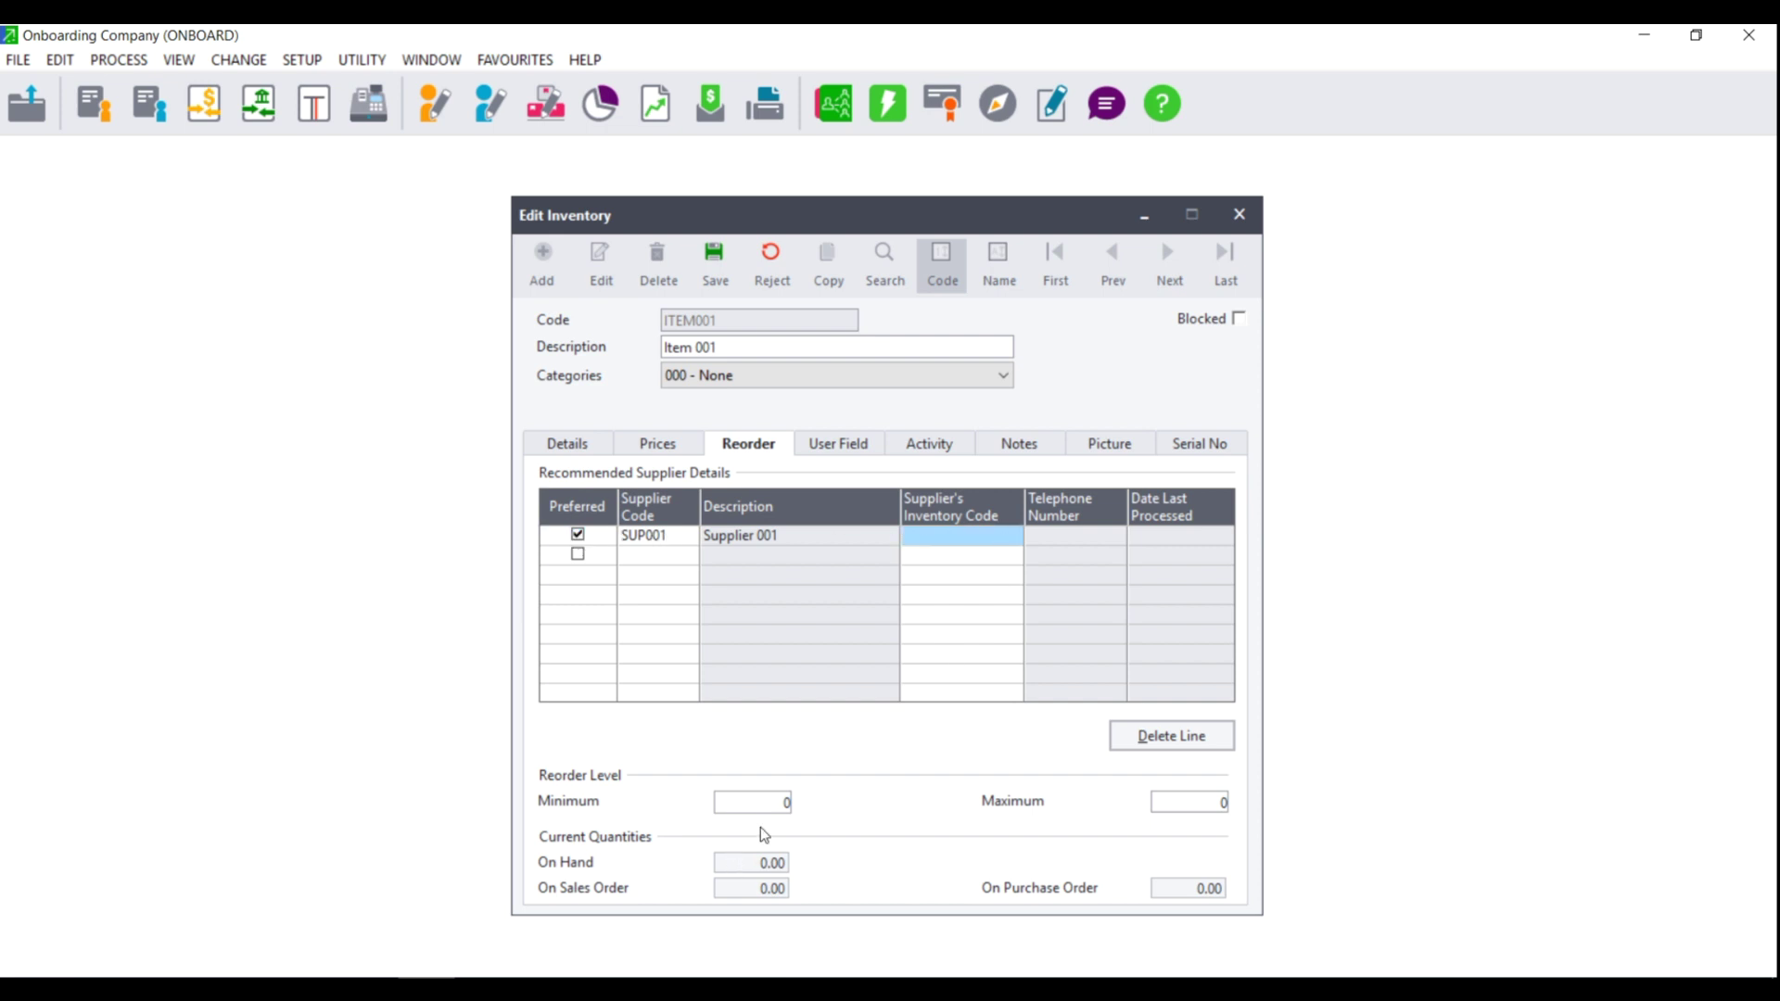
Step: Set the reorder level to minimum 5 and maximum 15
click(773, 803)
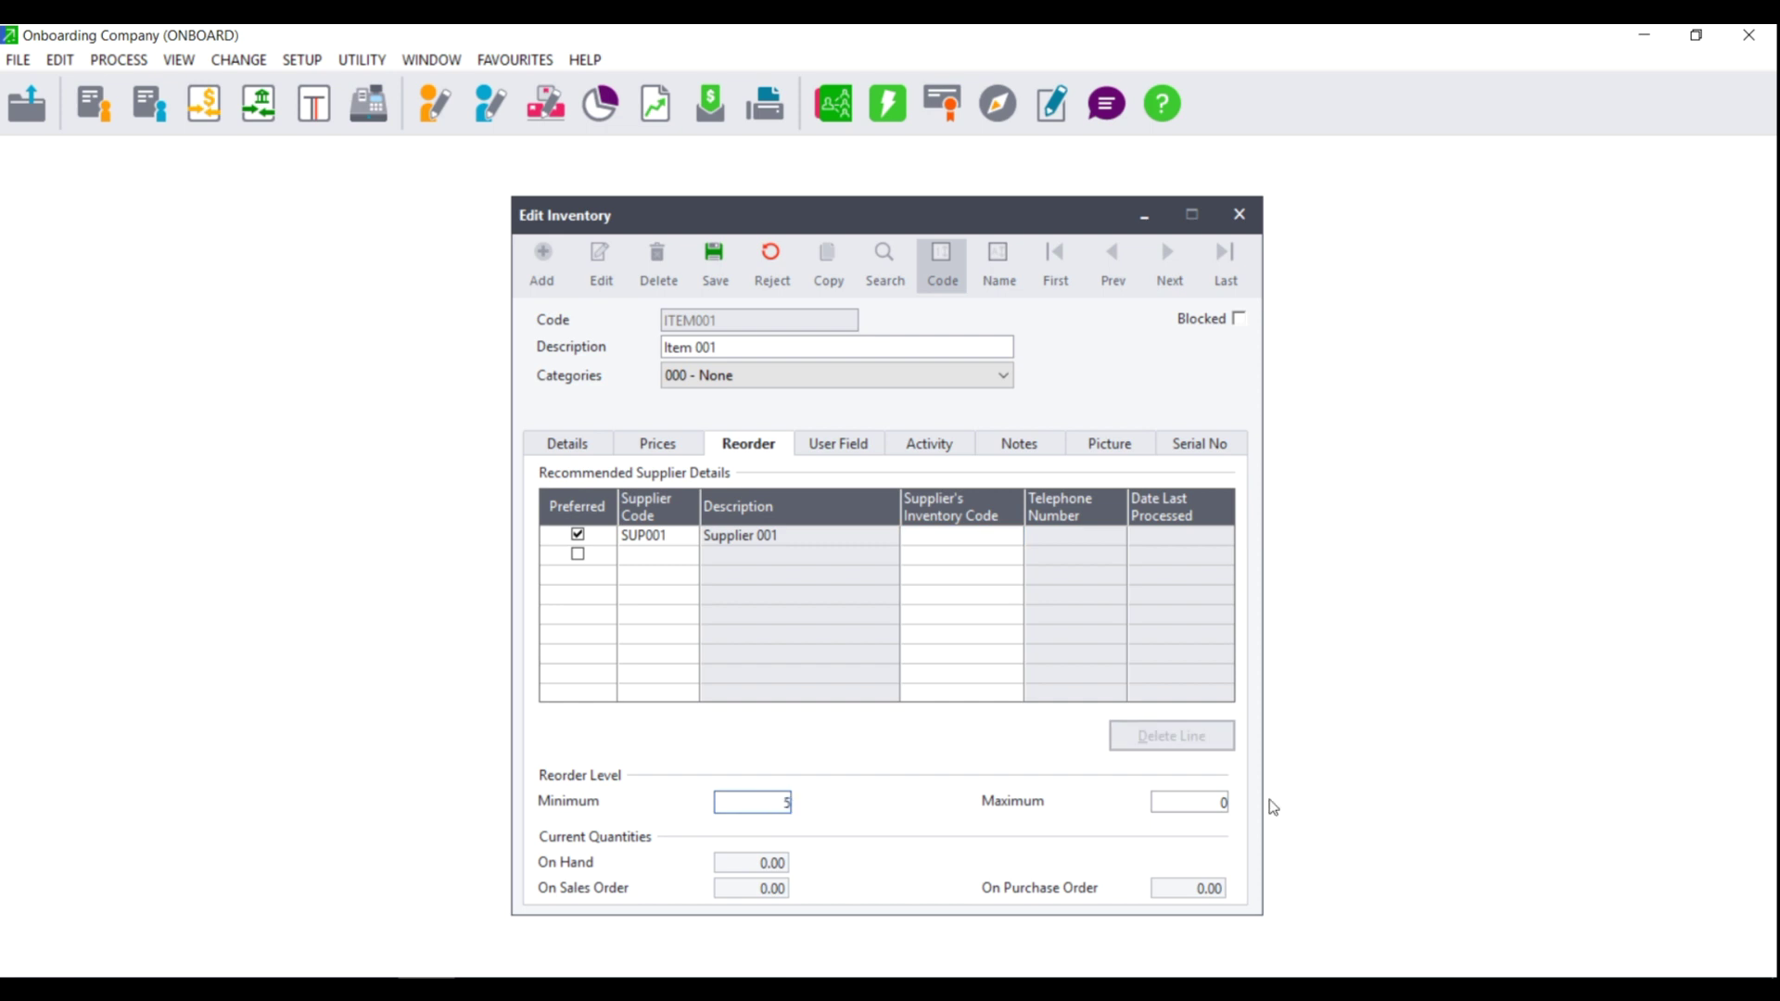
text(5)
click(1220, 802)
text(15)
Step: Check ITEM001's empty Activity, Notes and Picture pages
click(946, 447)
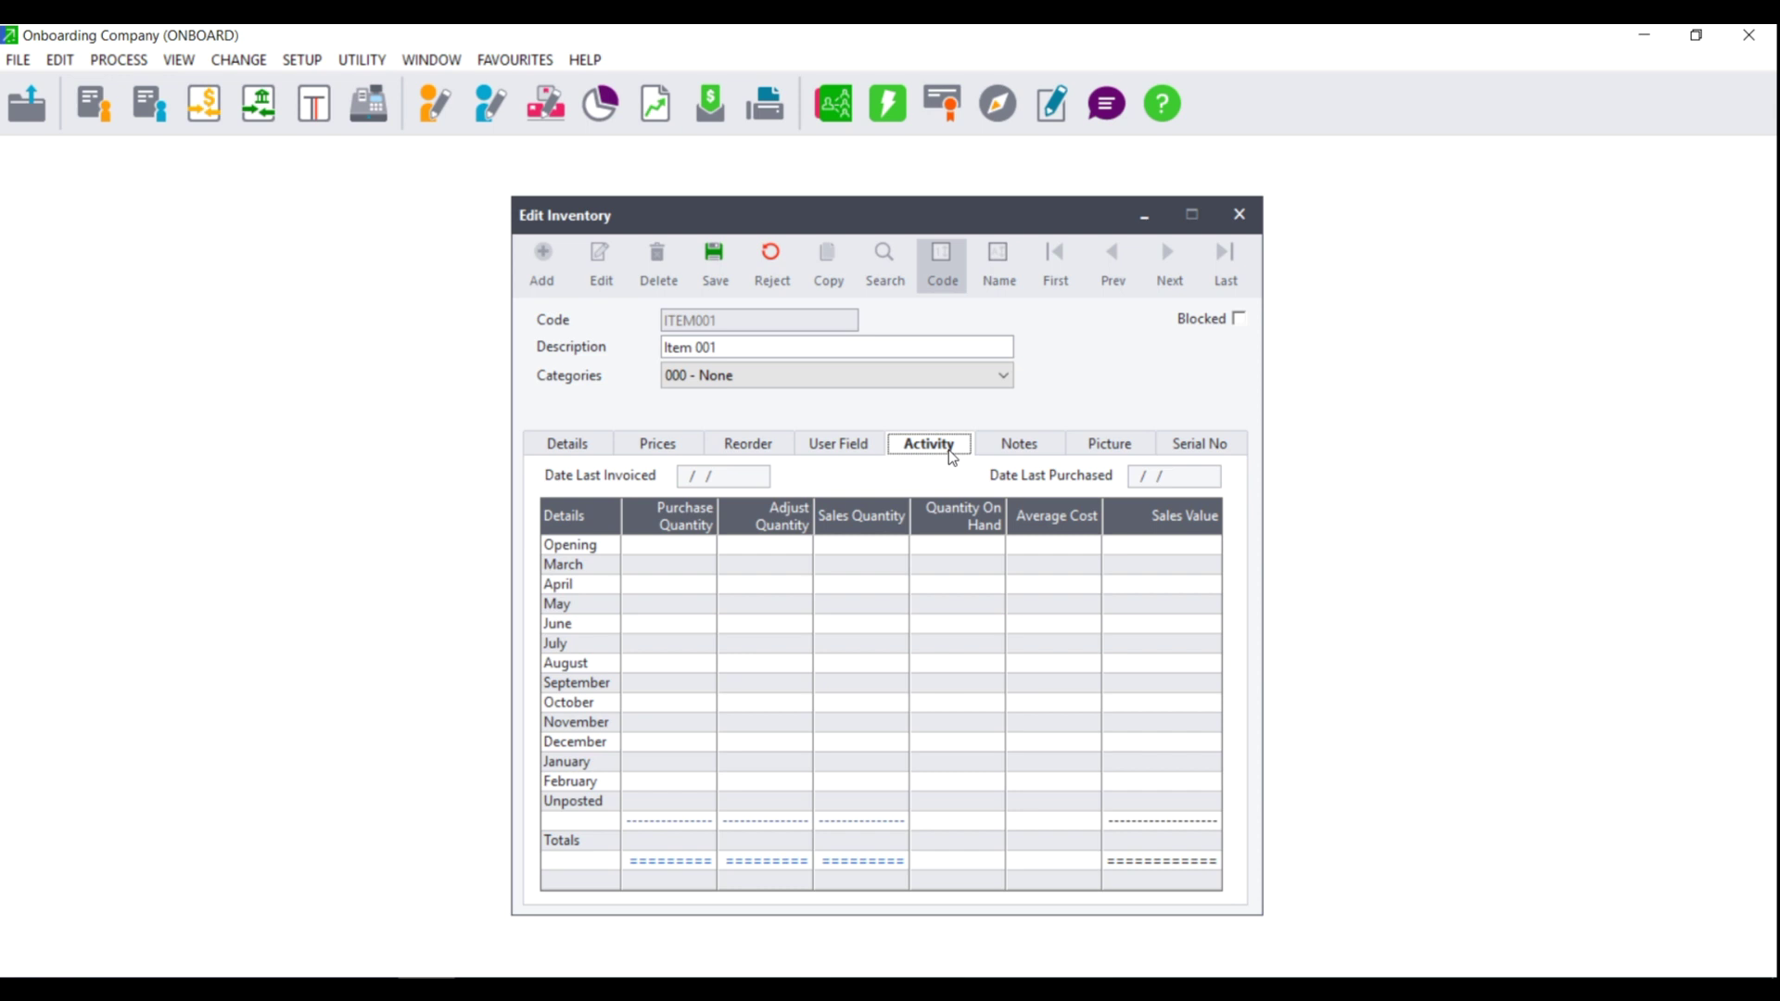
click(1017, 447)
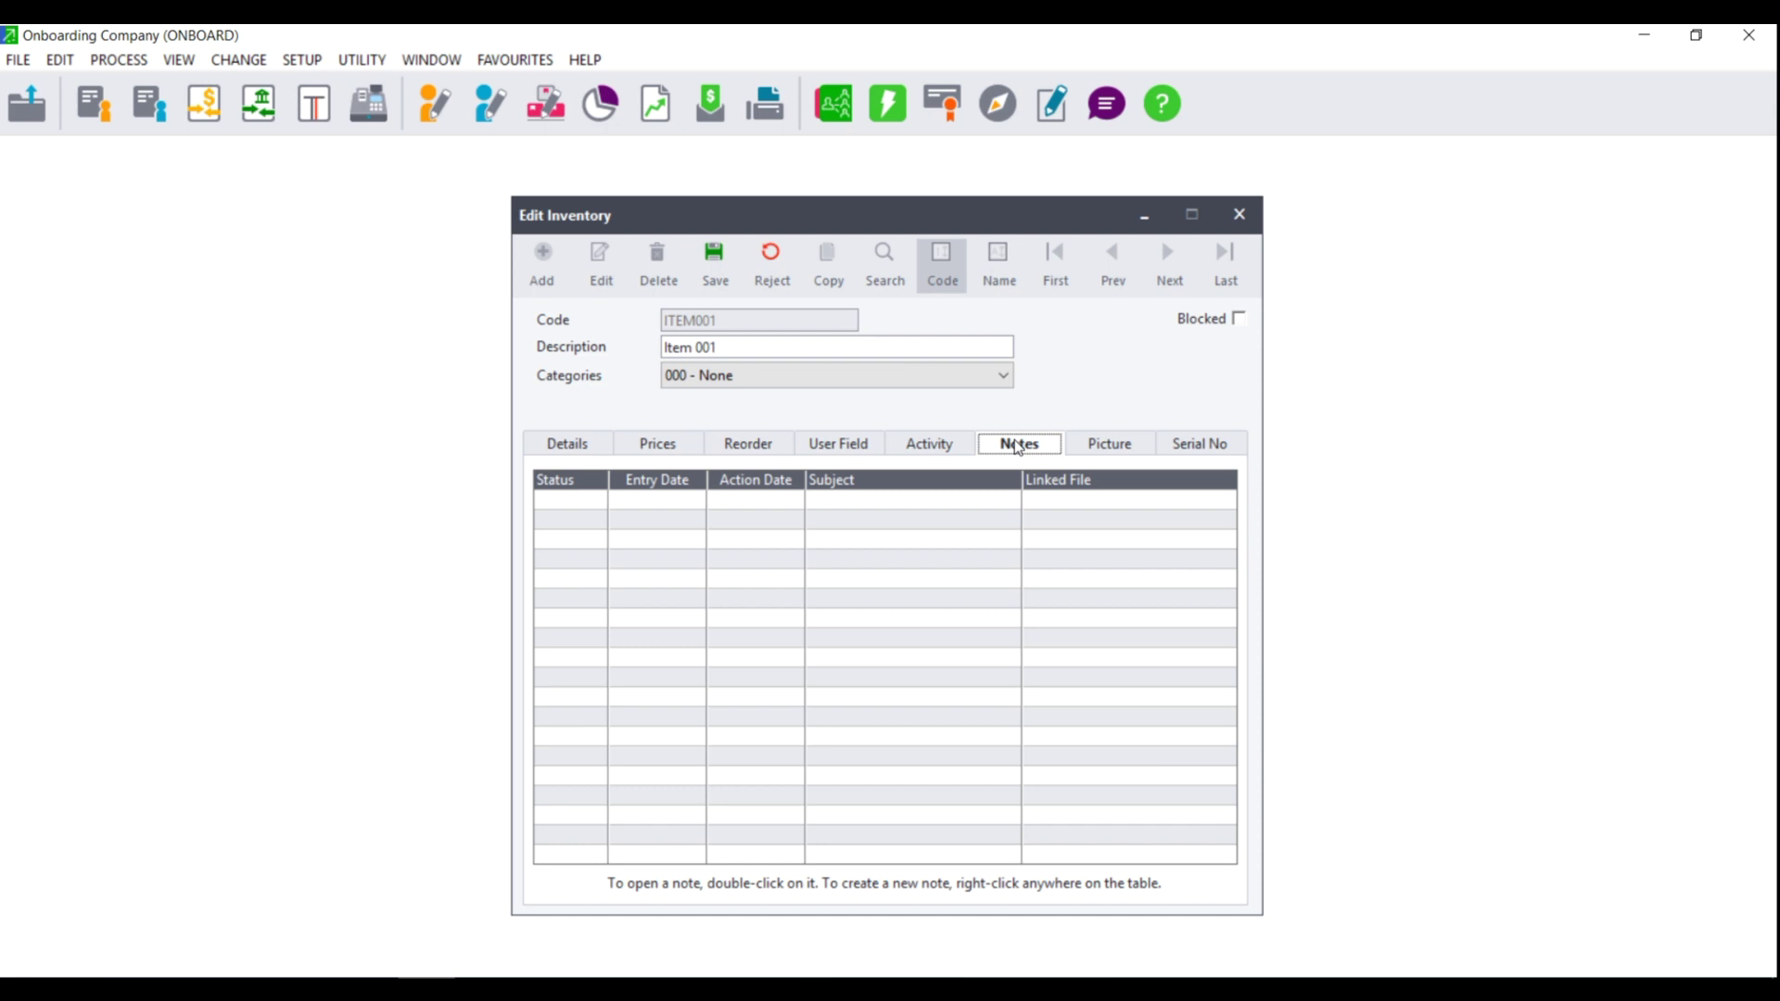
click(1097, 450)
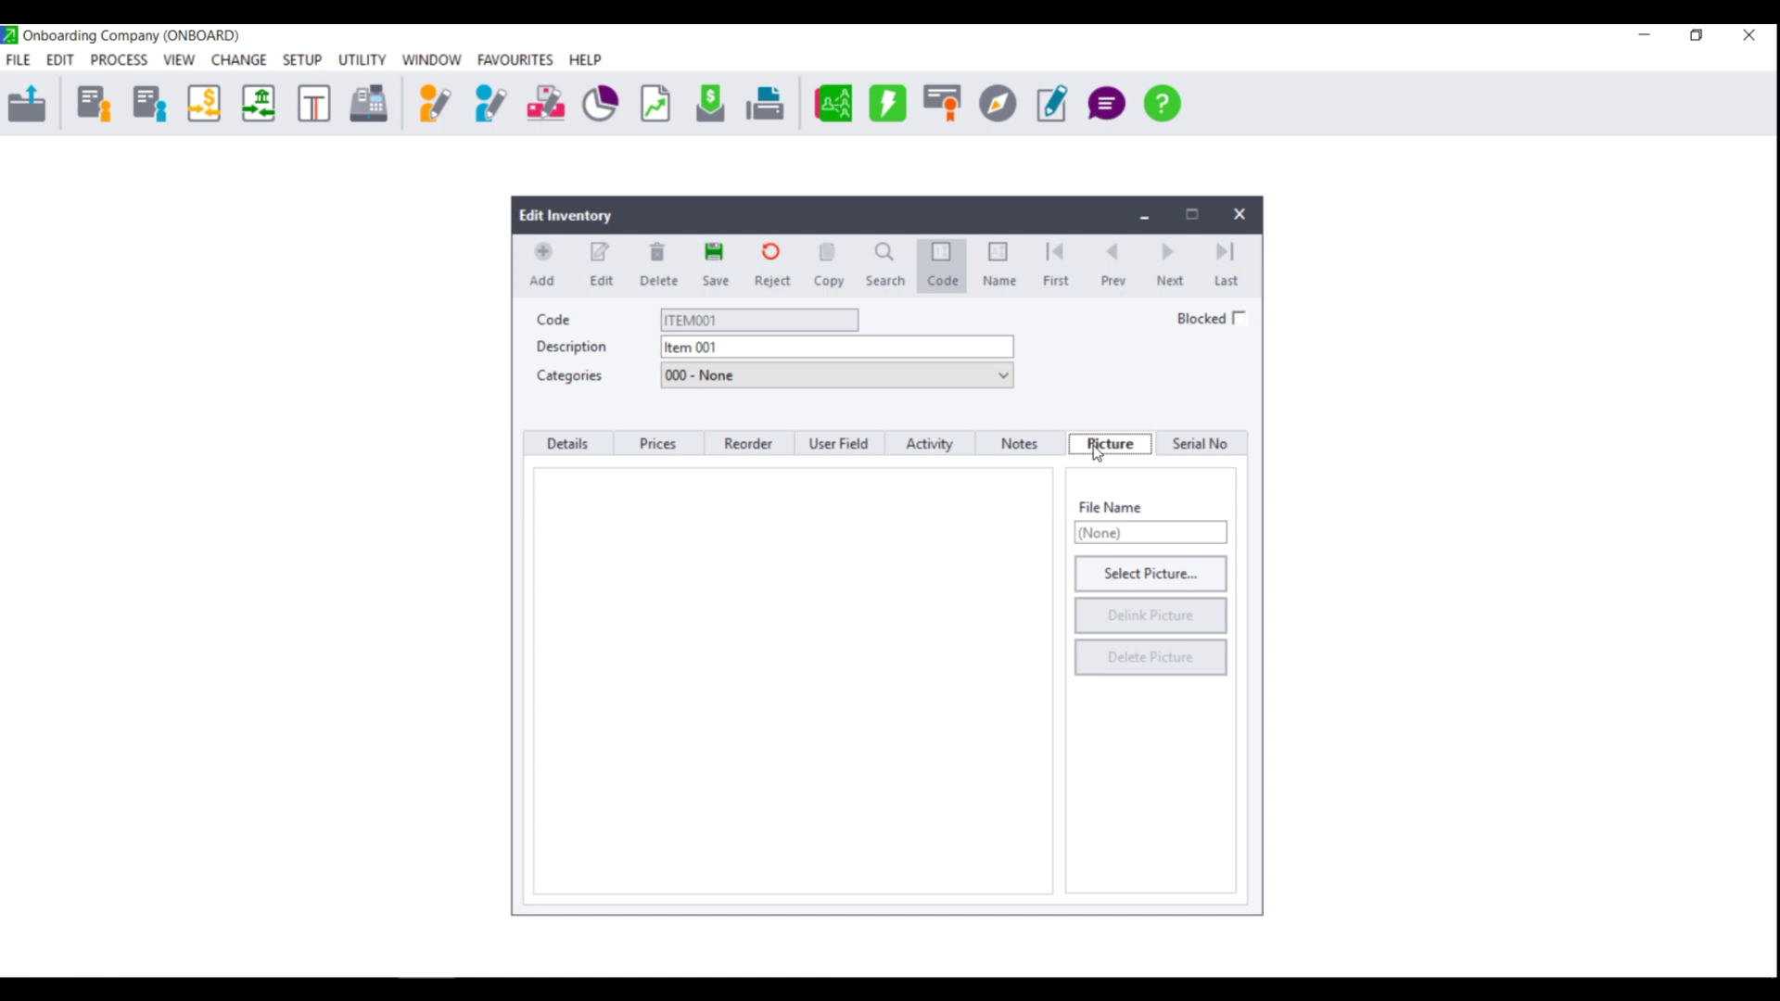
Step: Review every page of ITEM001, return to Details, and save the item
click(568, 444)
click(658, 445)
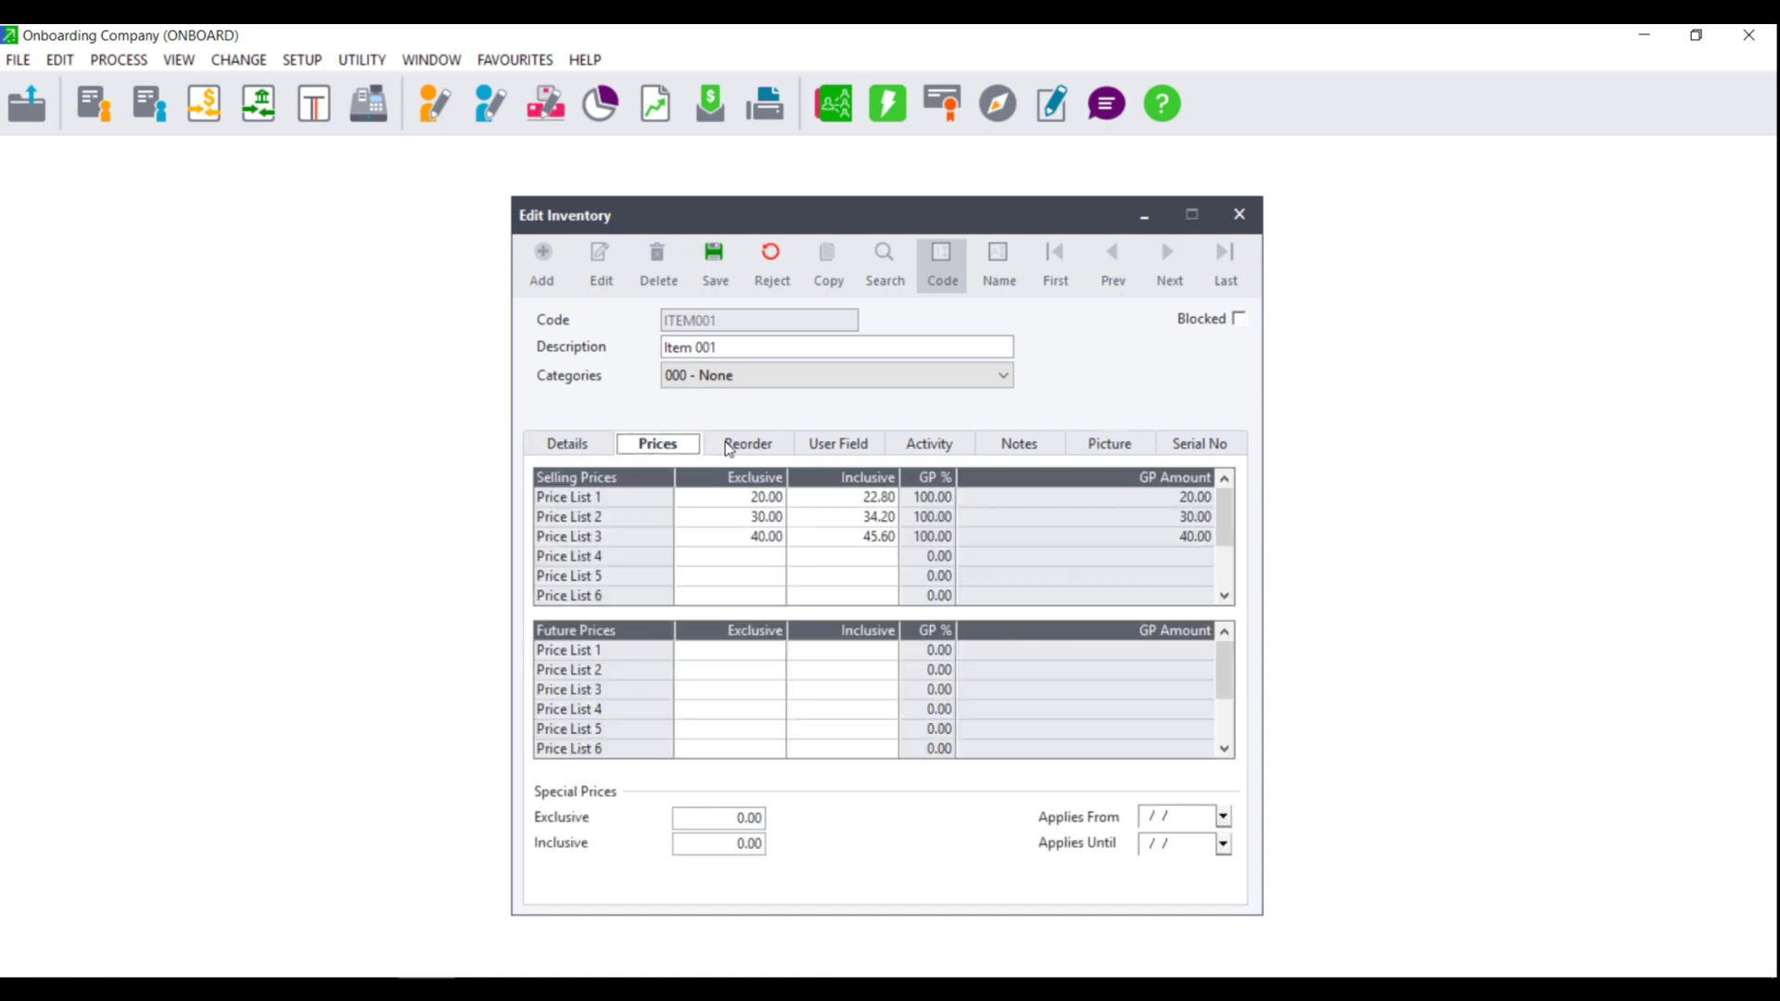
click(742, 445)
click(821, 448)
click(937, 442)
click(1019, 444)
click(1103, 446)
click(565, 454)
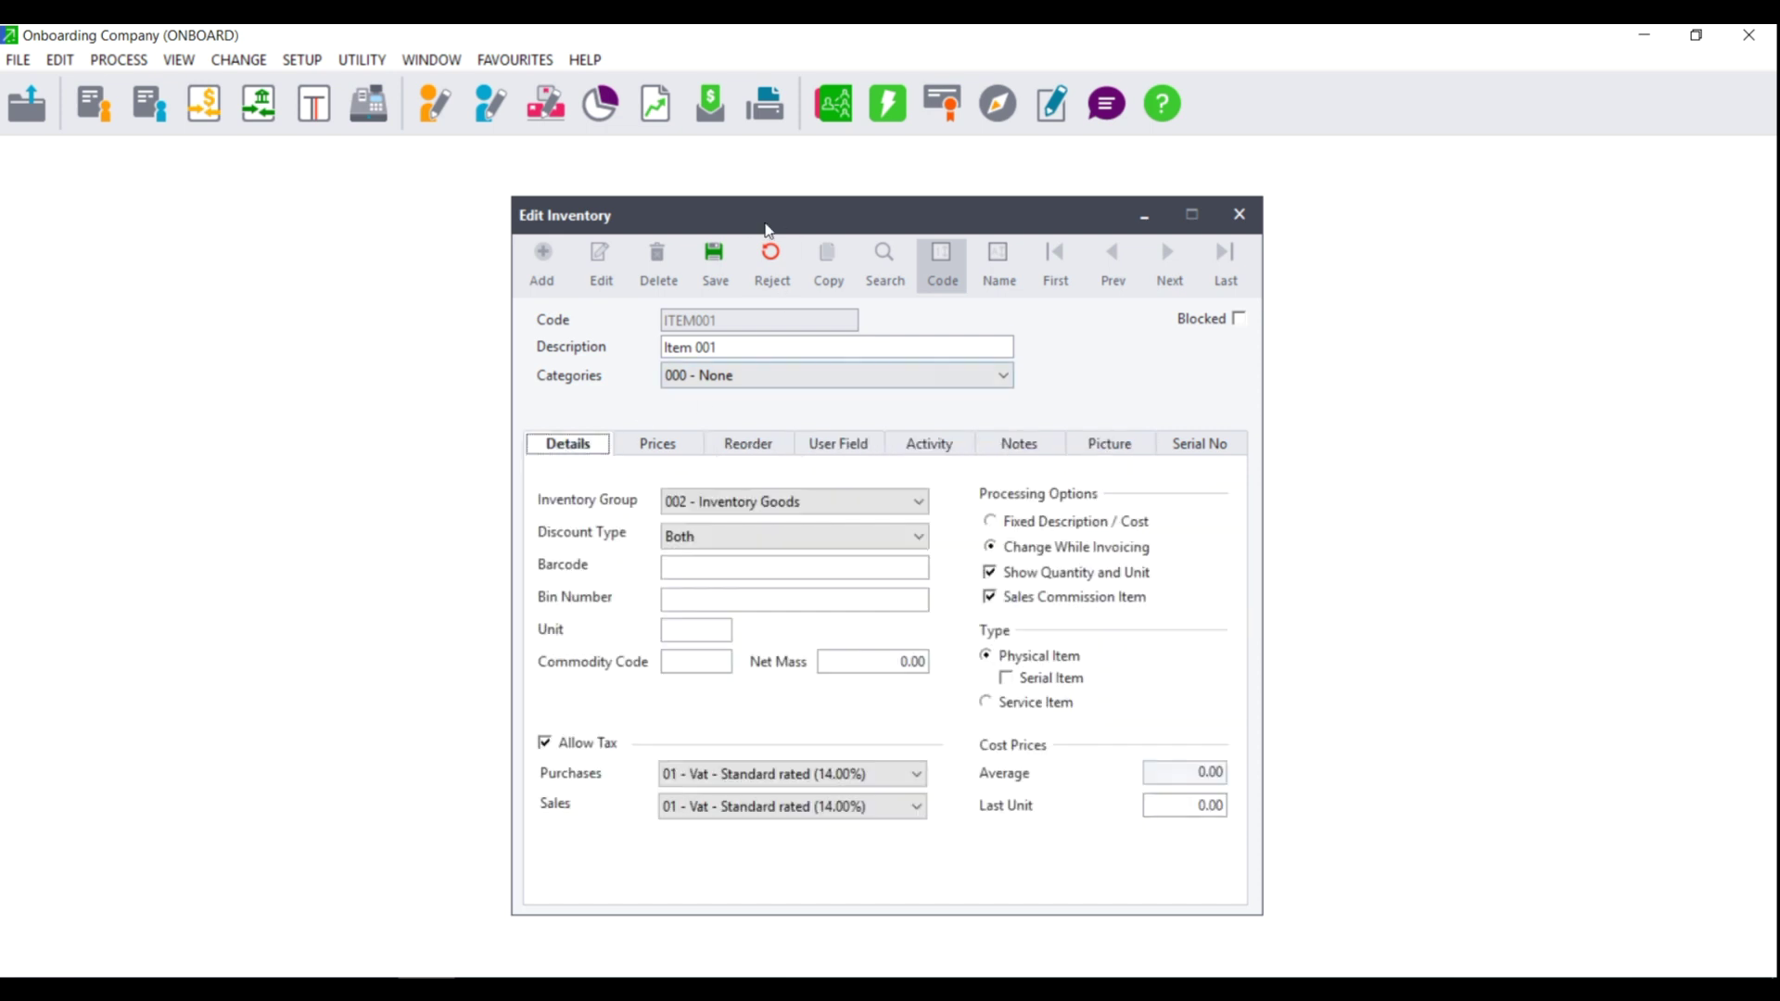
click(723, 270)
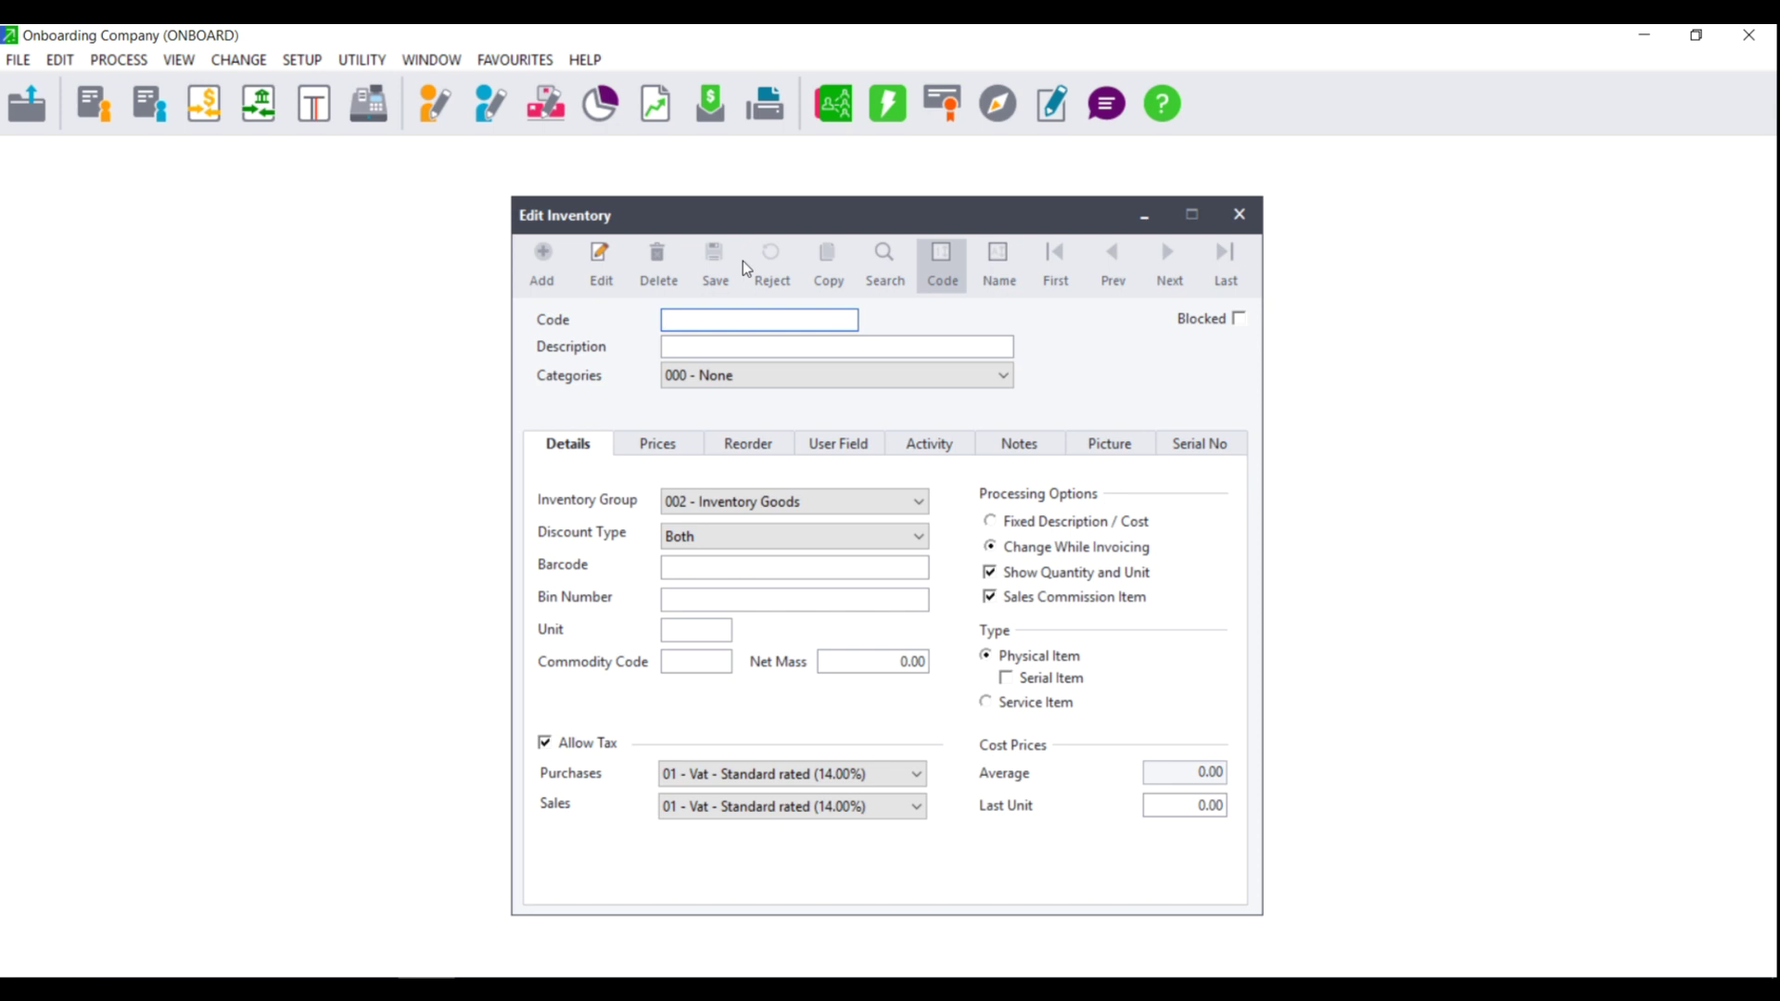